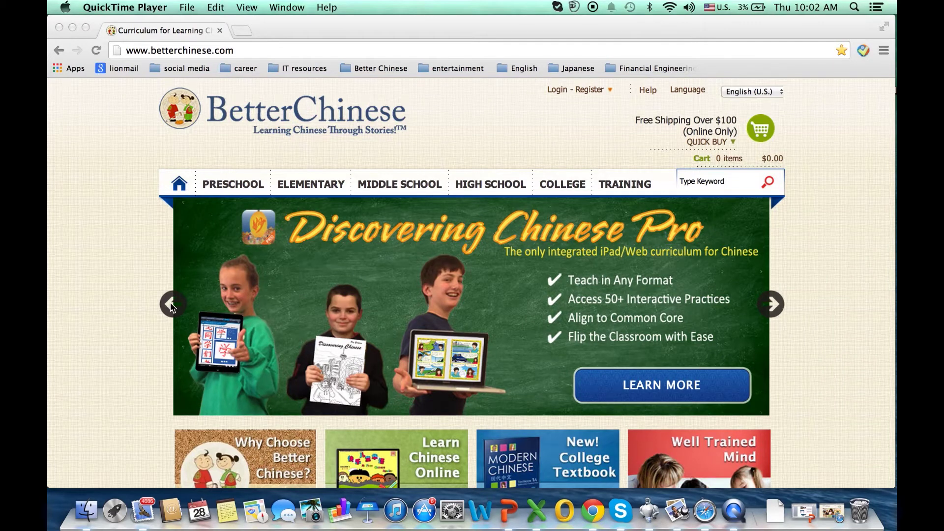
Step: Go to appweb.betterchinese.com and sign in with the school ClassID, user name and password
left_click(236, 49)
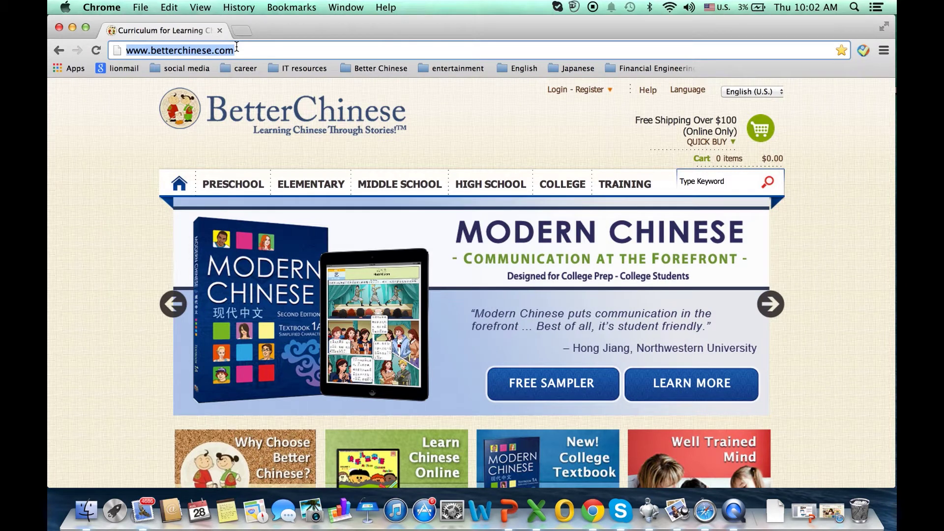
key("BackSpace")
type("appweb")
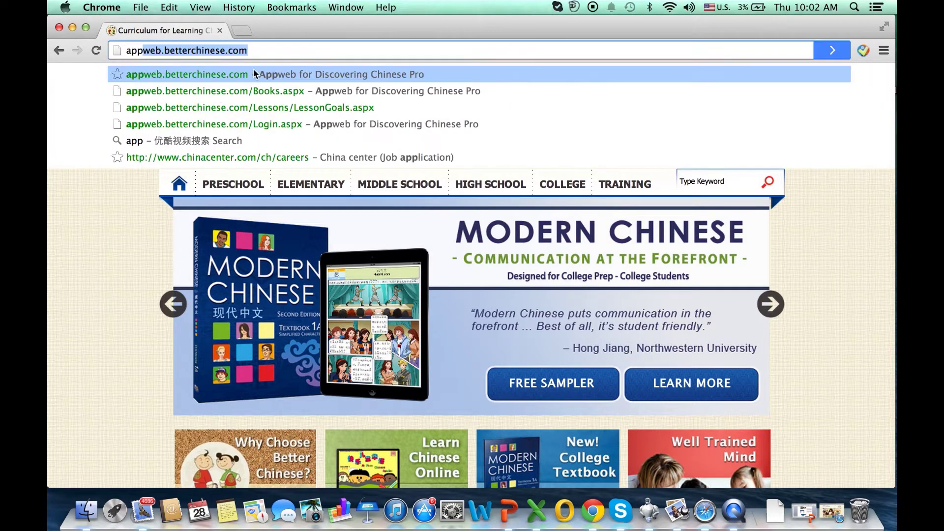
left_click(271, 76)
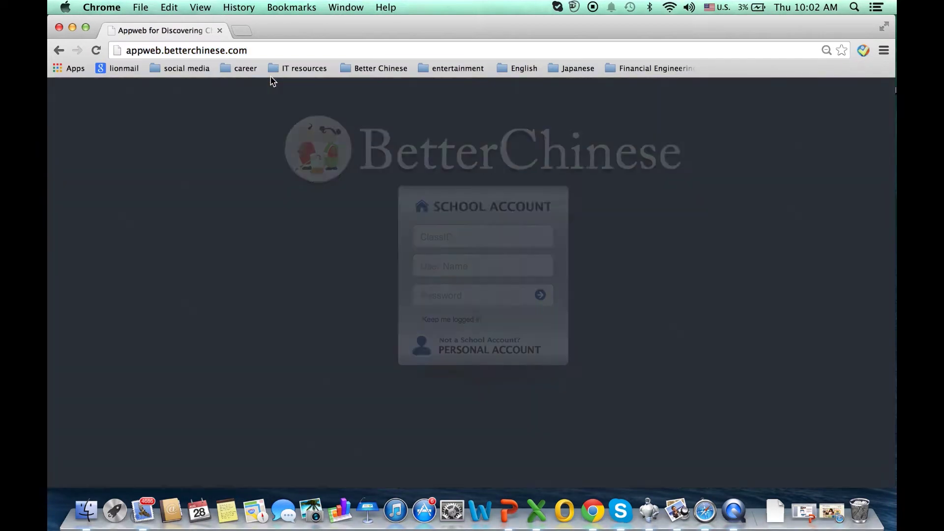
left_click(450, 237)
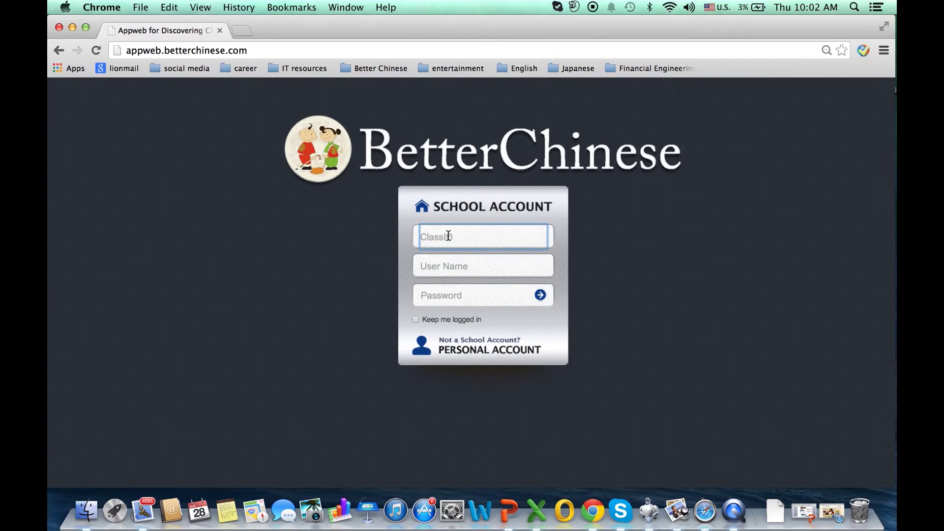
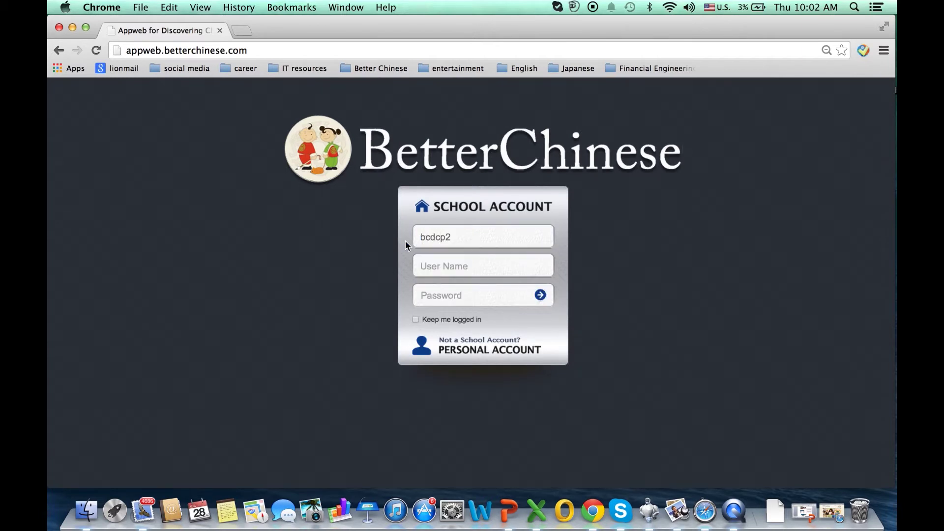
left_click(443, 273)
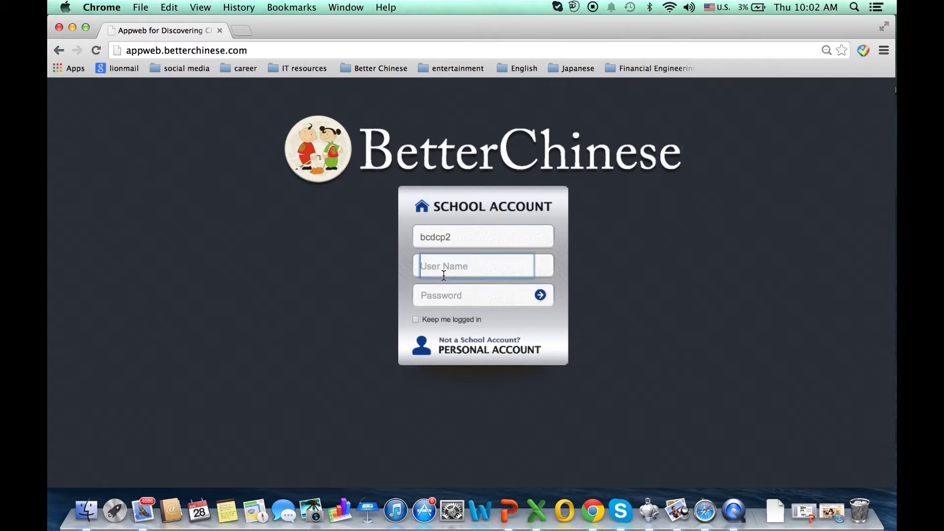
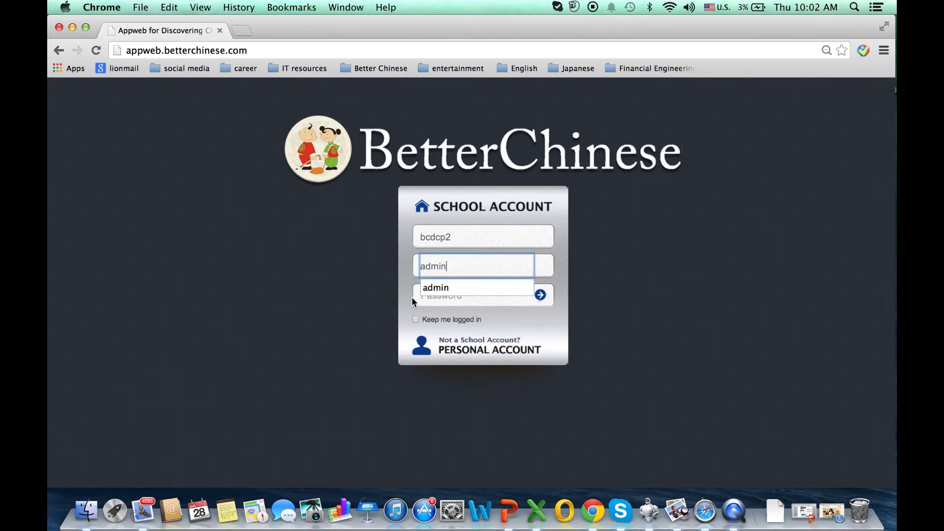
left_click(412, 297)
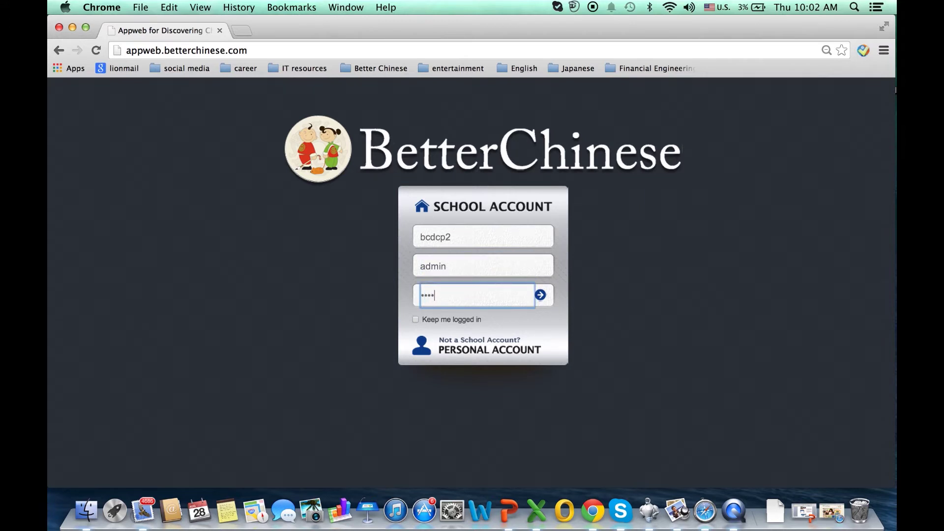
key("Return")
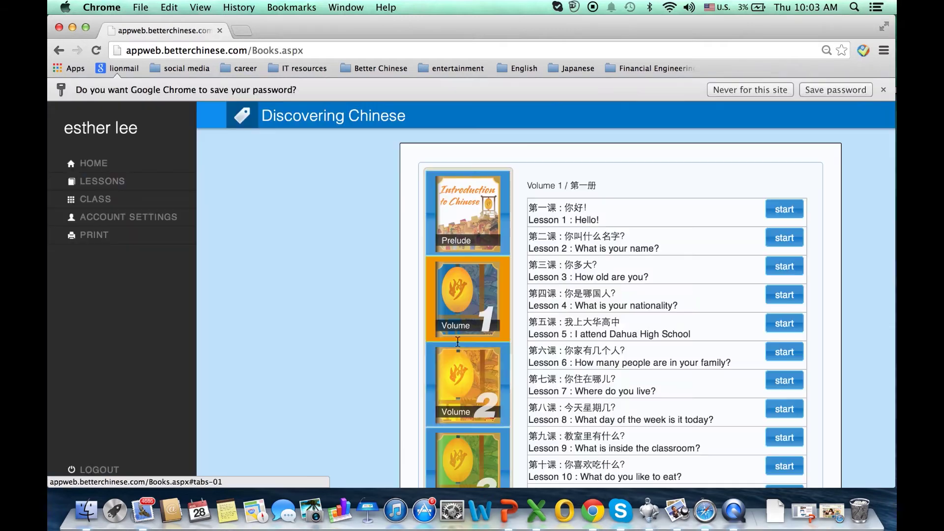
Step: Browse the lesson lists of Volumes 2, 3 and 4
left_click(467, 383)
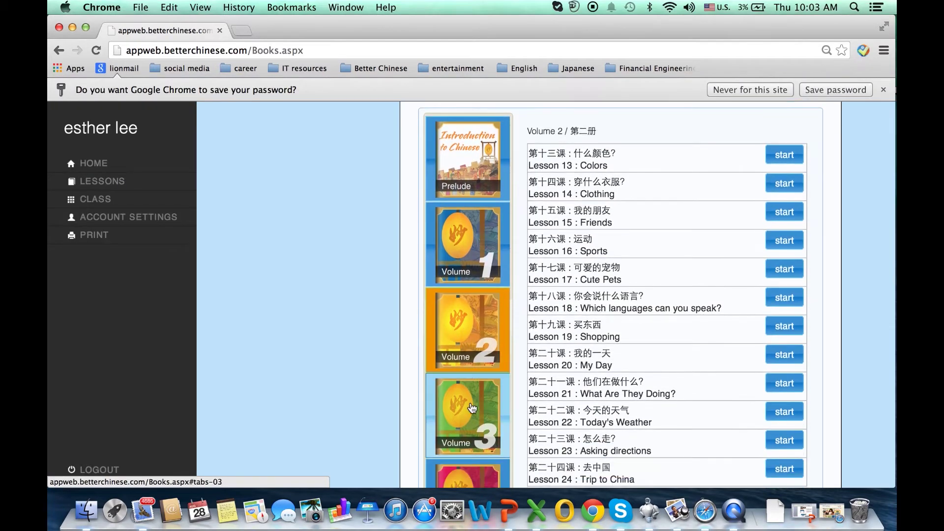
left_click(471, 410)
scroll(472, 414, "down", 3)
left_click(474, 422)
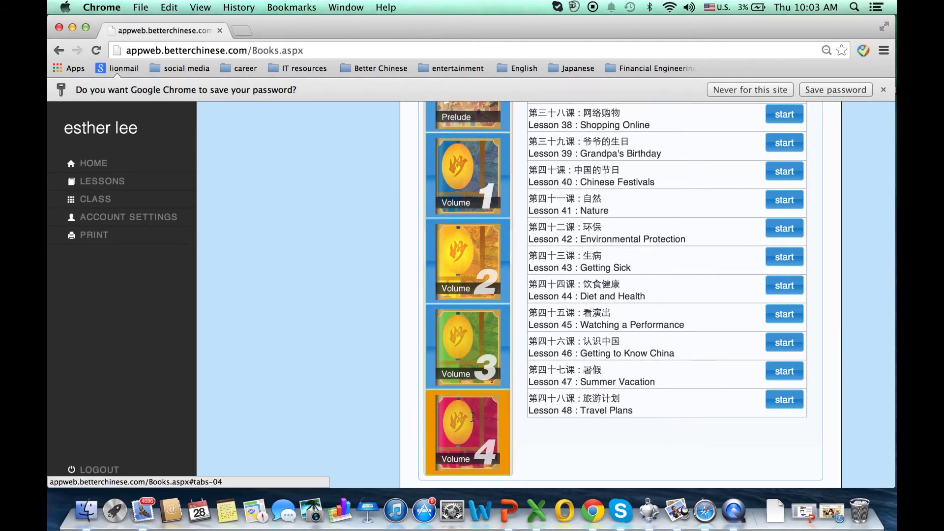
Step: Read the prelude chapter 'Is Punctuation Different in Chinese?', then start Volume 1 Lesson 1 'Hello!'
left_click(454, 116)
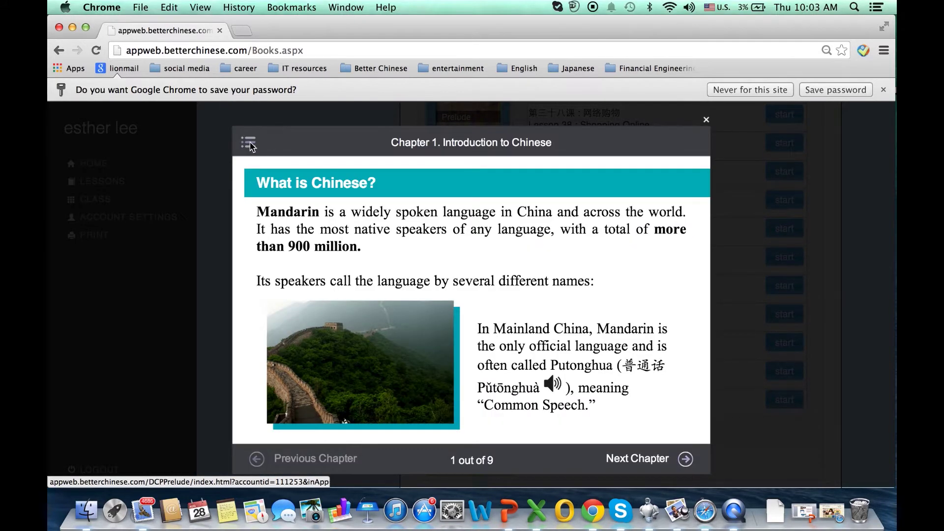
left_click(249, 144)
scroll(347, 310, "down", 3)
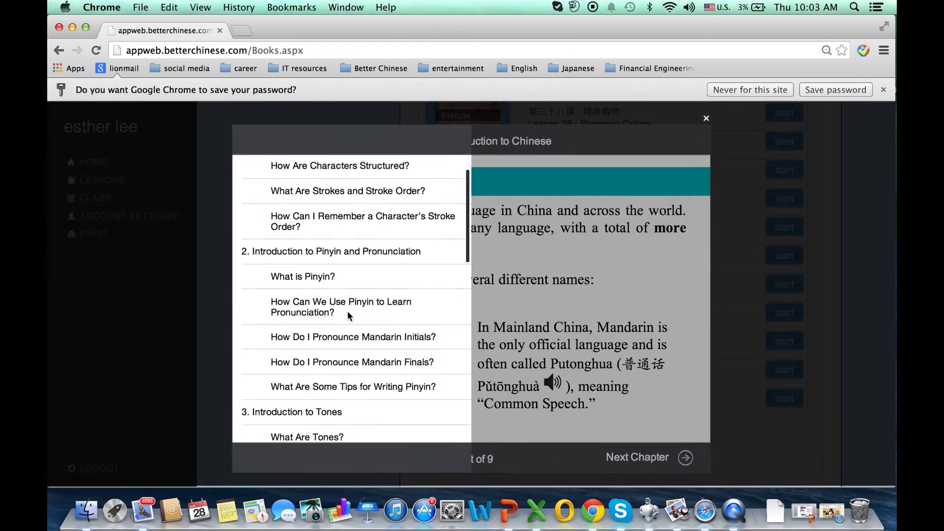
scroll(347, 310, "down", 8)
scroll(347, 311, "up", 3)
scroll(347, 311, "down", 5)
scroll(347, 310, "down", 3)
scroll(348, 311, "up", 1)
scroll(348, 311, "up", 6)
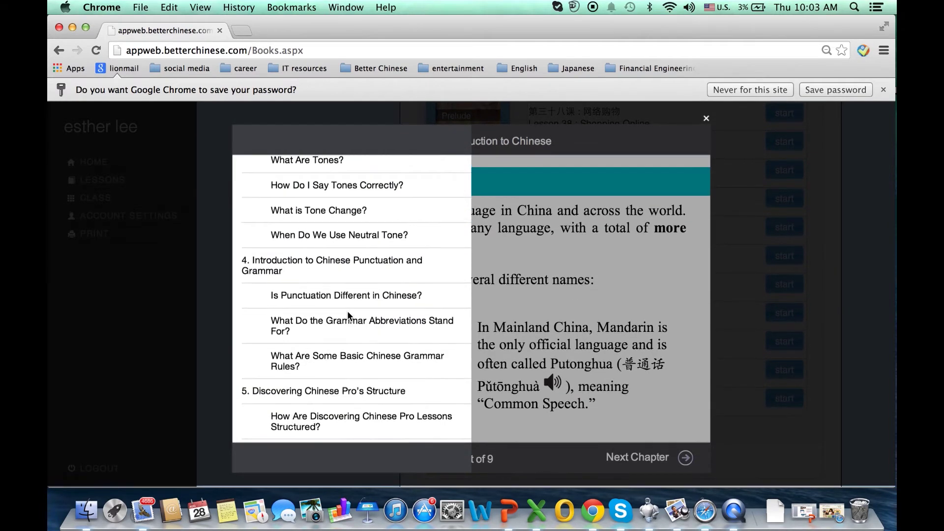
left_click(311, 300)
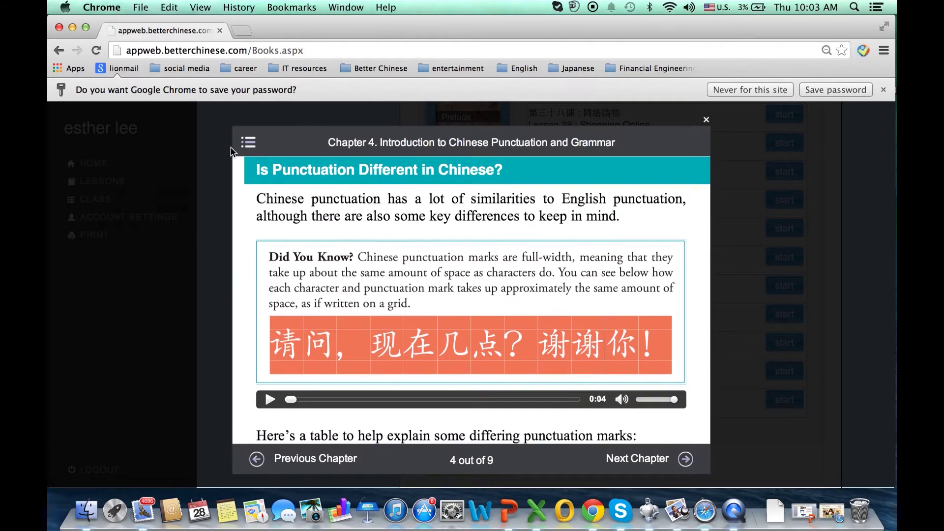
left_click(706, 121)
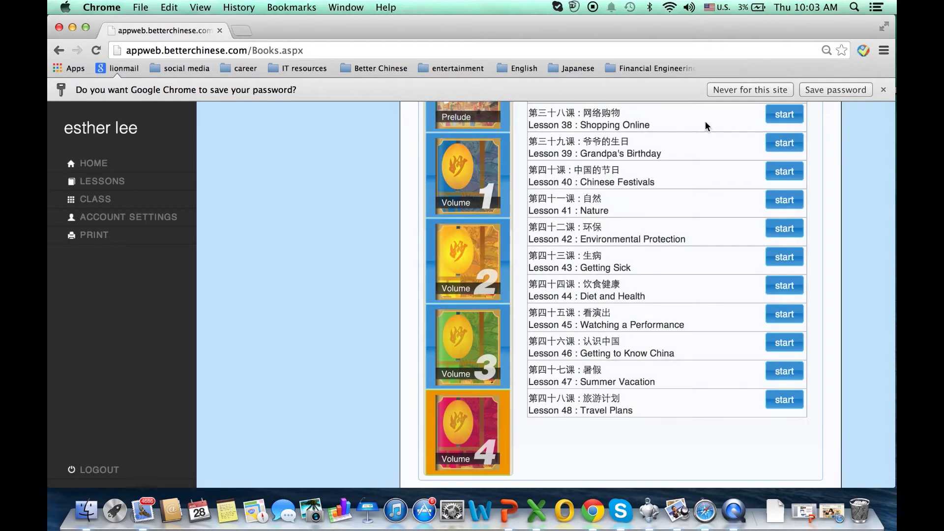
left_click(461, 187)
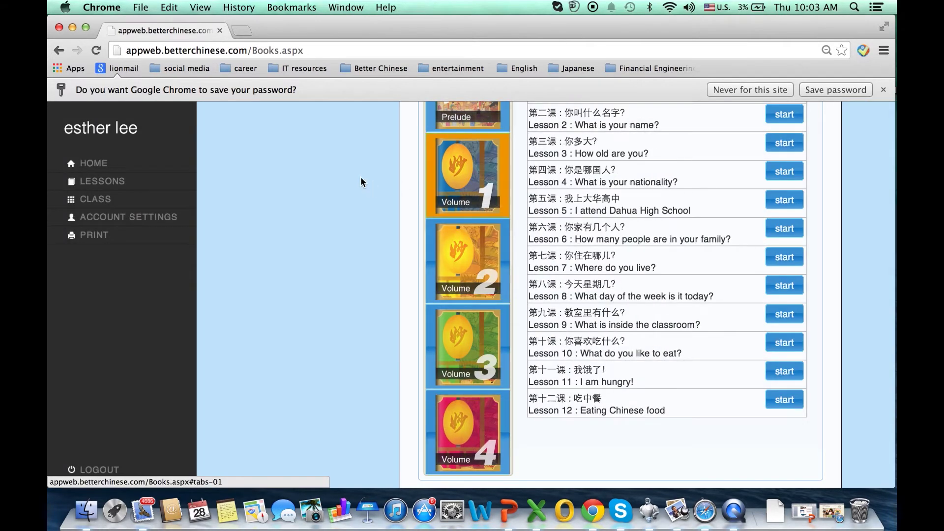
scroll(361, 186, "up", 2)
left_click(775, 173)
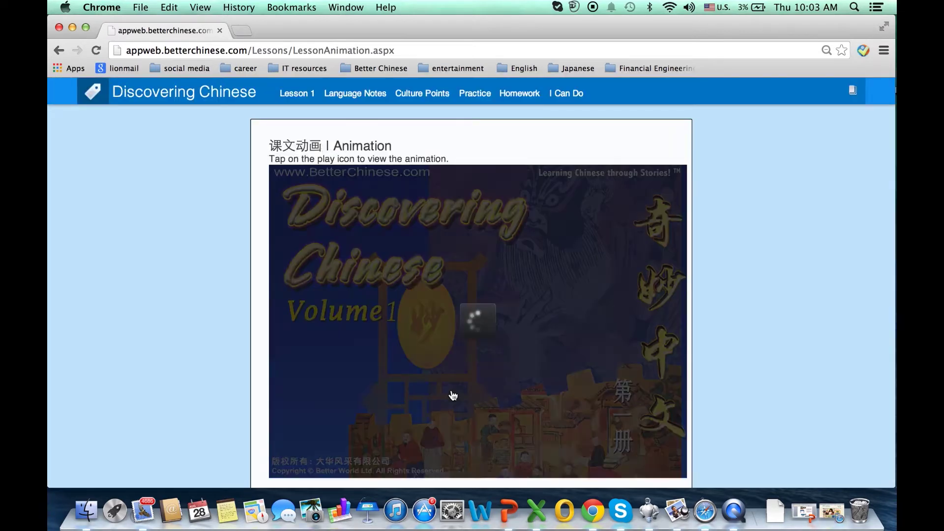
scroll(441, 418, "down", 2)
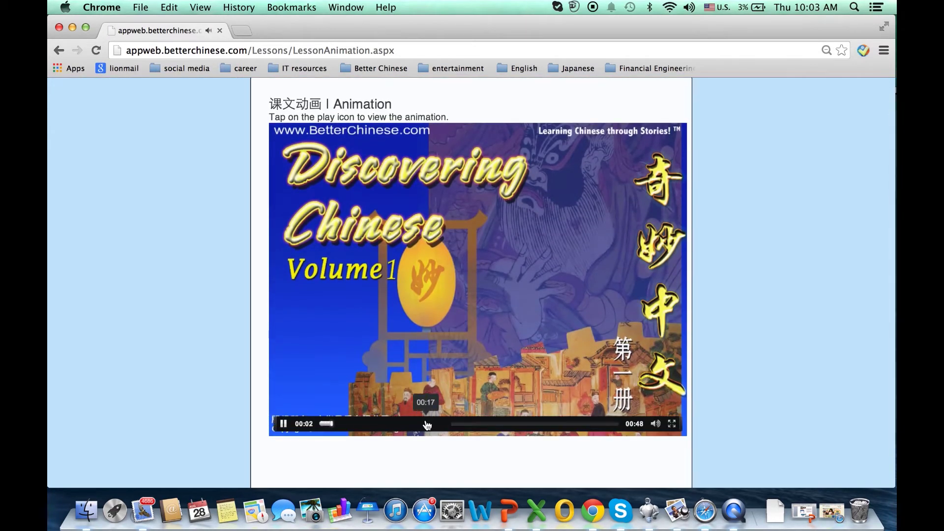
Step: Play the Lesson 1 animation and raise the system volume
left_click(426, 424)
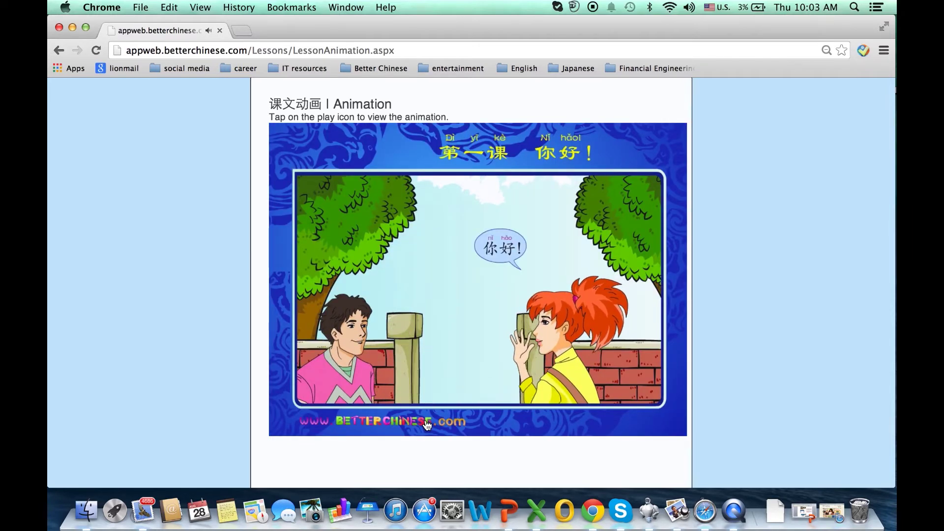
key("XF86AudioRaiseVolume")
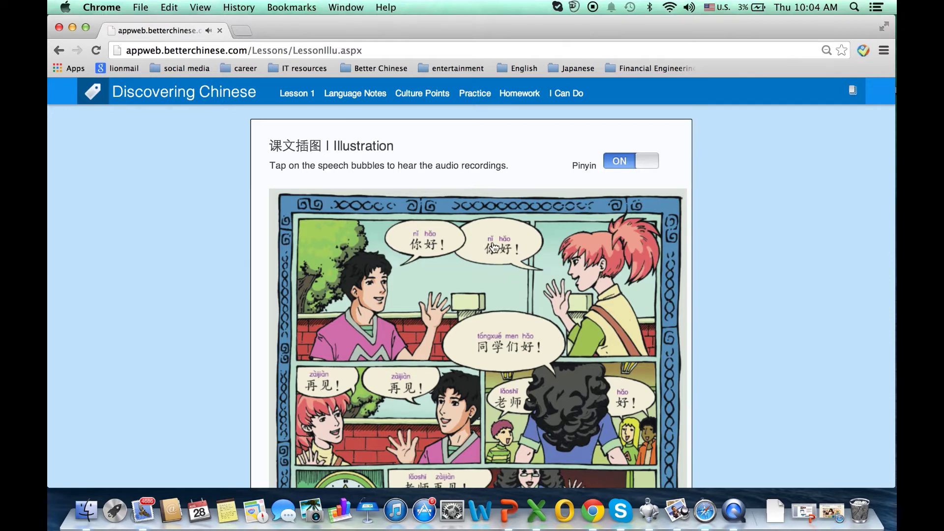
Step: Turn off illustration pinyin, then hide pinyin and English in the Lesson Text
left_click(643, 164)
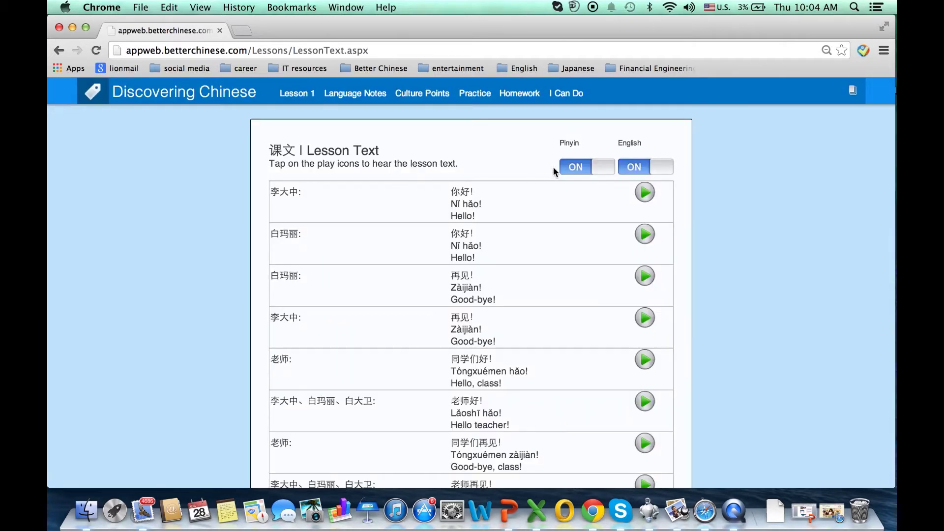
left_click(577, 168)
left_click(637, 170)
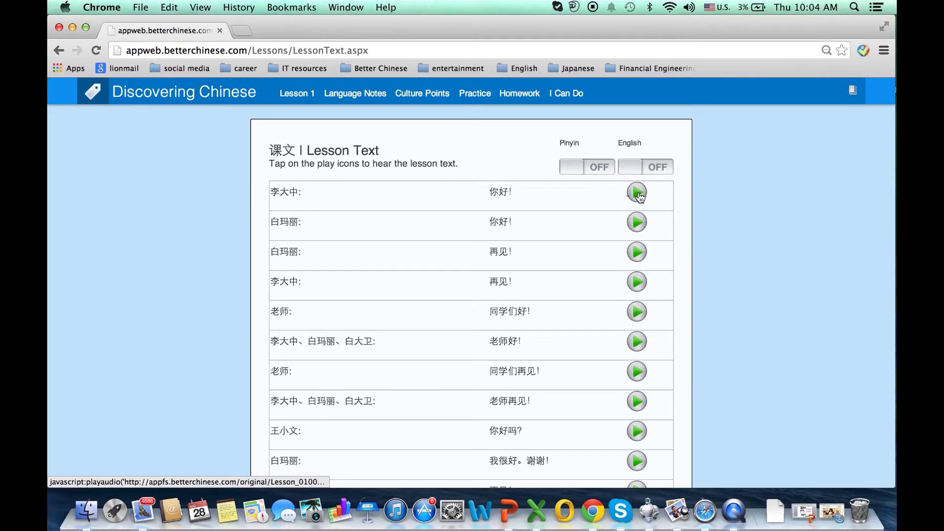
mouse_move(355, 93)
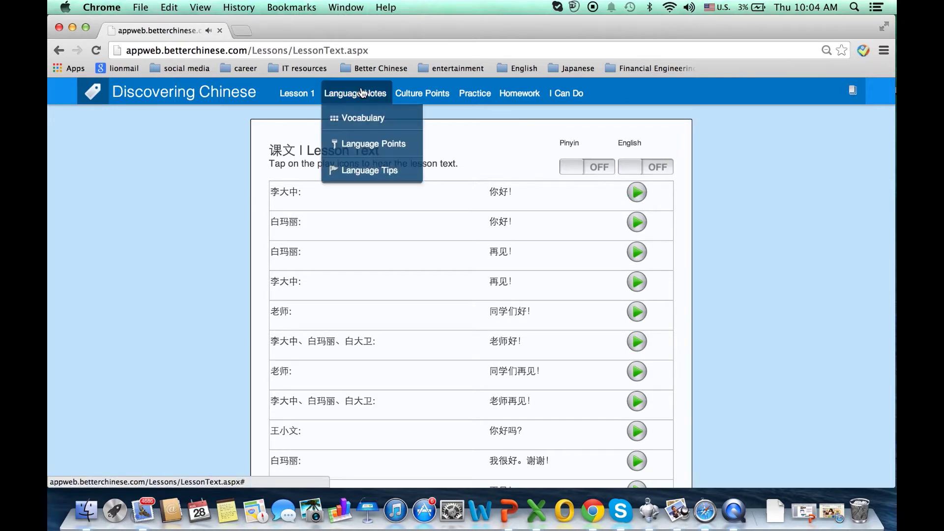
Step: Open Lesson 1's Vocabulary page from Language Notes
left_click(366, 123)
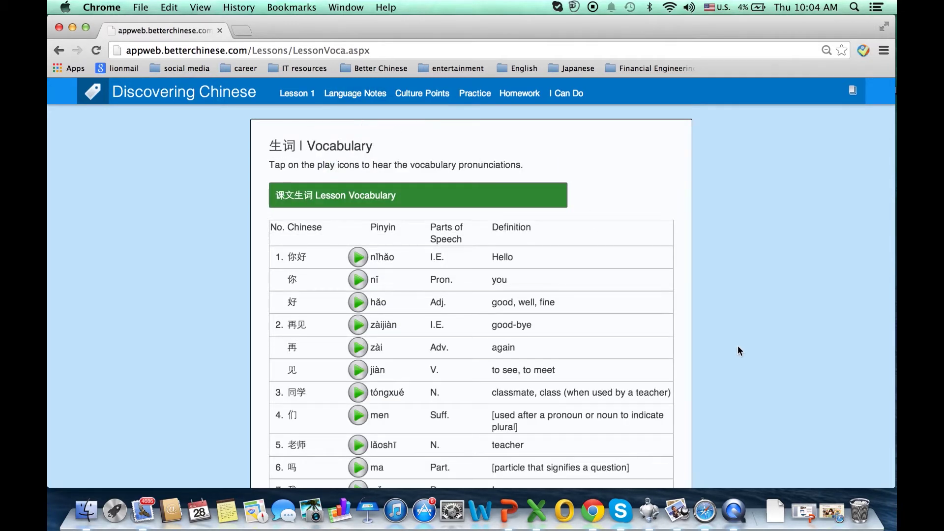
scroll(738, 351, "down", 1)
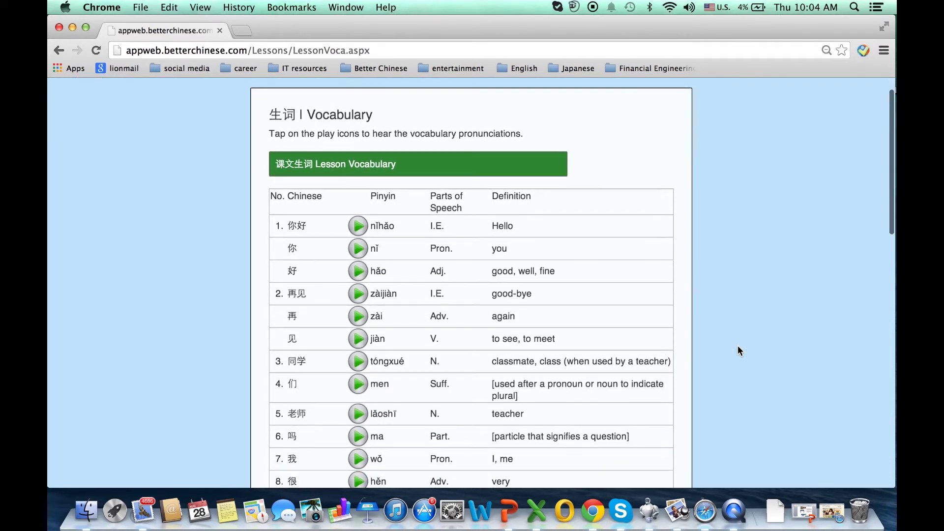
scroll(737, 351, "down", 1)
scroll(738, 350, "down", 2)
scroll(738, 350, "down", 2)
scroll(737, 351, "down", 1)
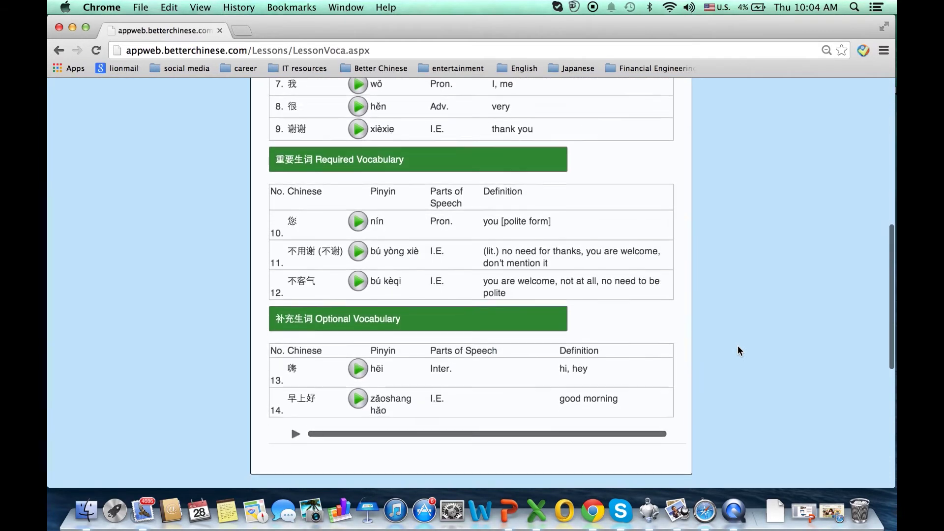
scroll(737, 350, "up", 3)
scroll(738, 350, "up", 3)
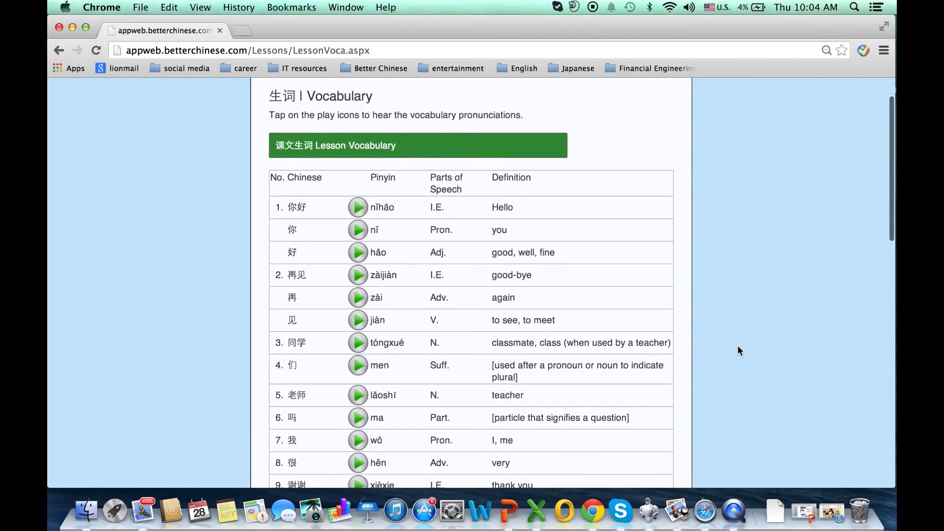
scroll(737, 351, "down", 3)
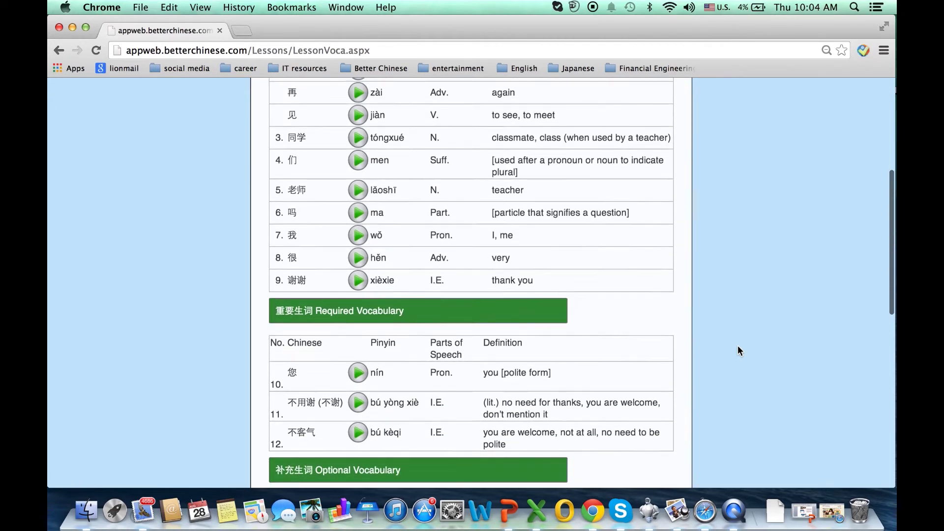
scroll(738, 350, "down", 2)
scroll(738, 350, "up", 5)
scroll(738, 351, "up", 3)
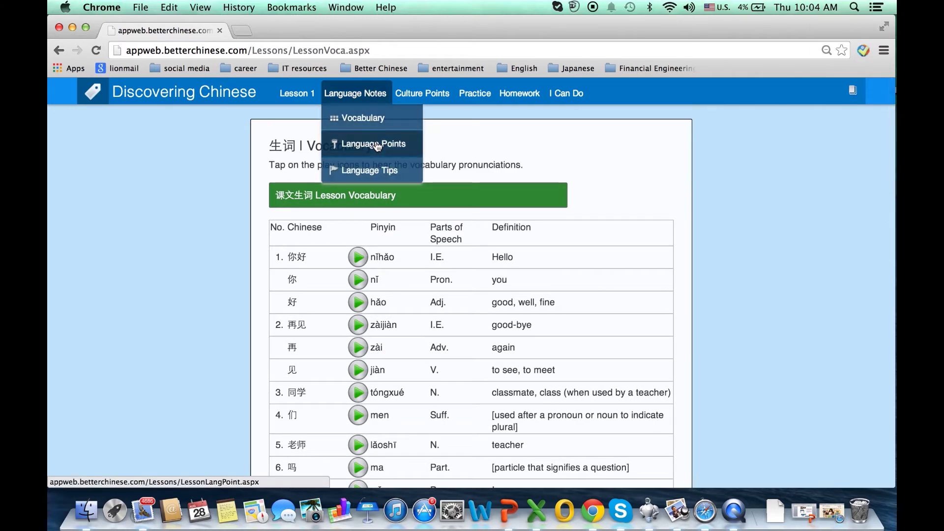
Step: Open Lesson 1's Language Points page on pronouns, 们 and 吗
left_click(375, 146)
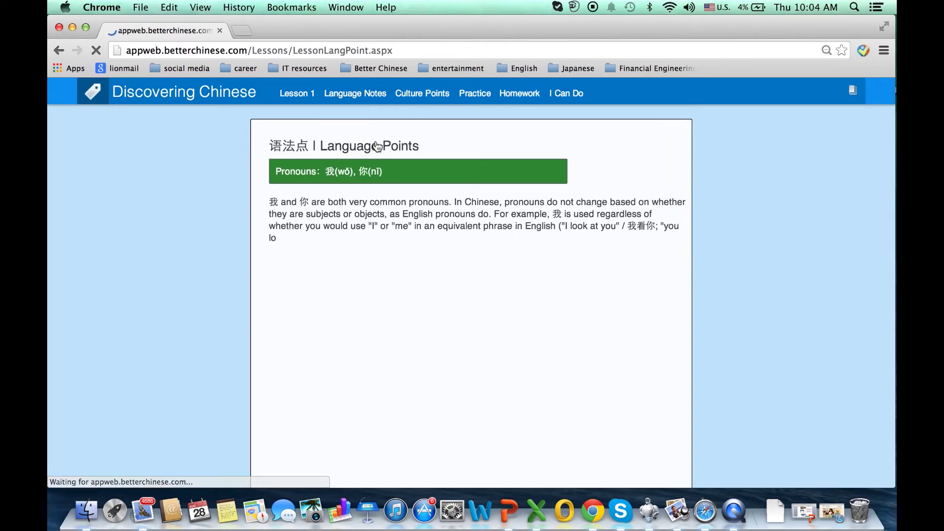
scroll(221, 334, "down", 1)
scroll(220, 334, "down", 2)
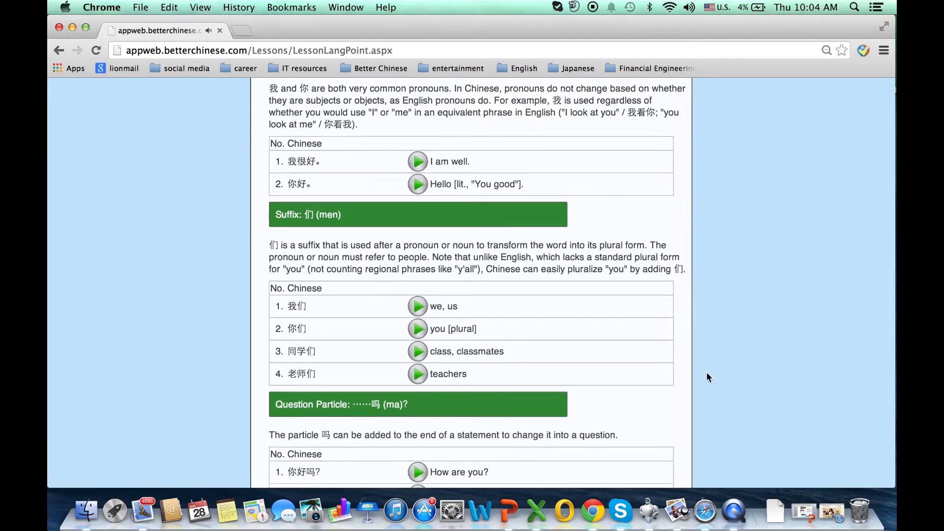
scroll(706, 373, "down", 3)
scroll(707, 373, "up", 2)
scroll(707, 372, "up", 4)
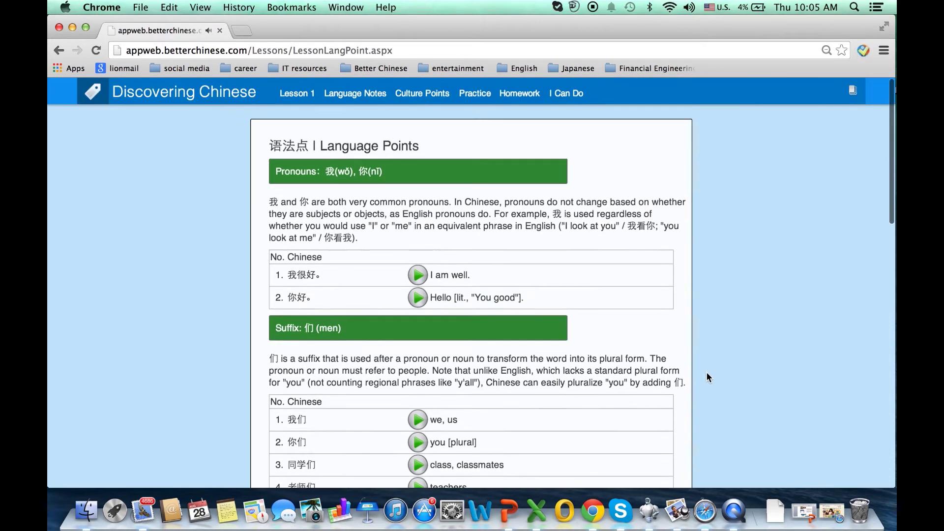
mouse_move(355, 93)
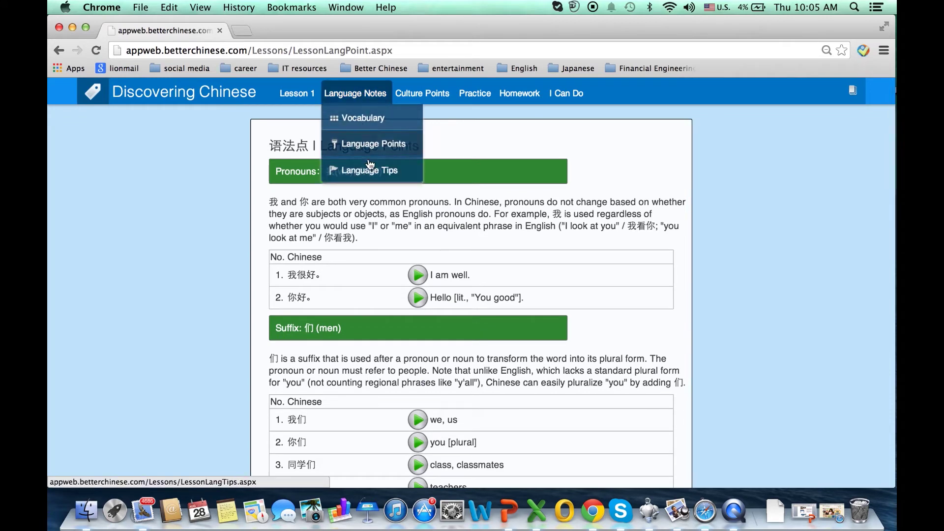
Step: View the Language Tips page, then go to Culture Points > Discovering China
left_click(375, 173)
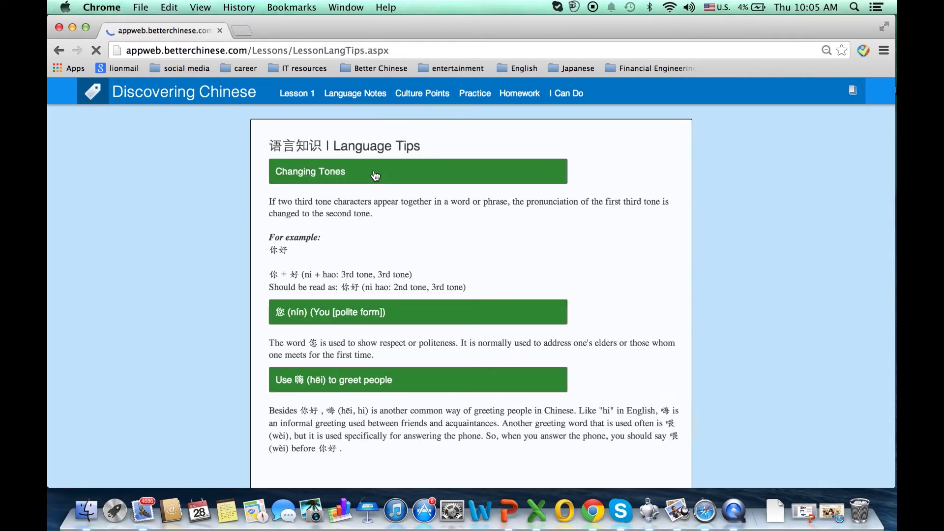
scroll(620, 293, "down", 3)
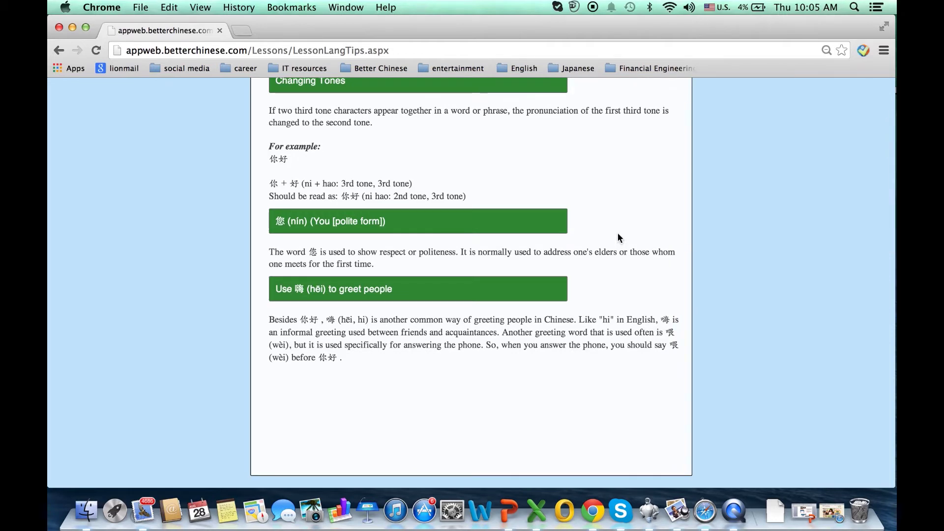
scroll(617, 238, "up", 3)
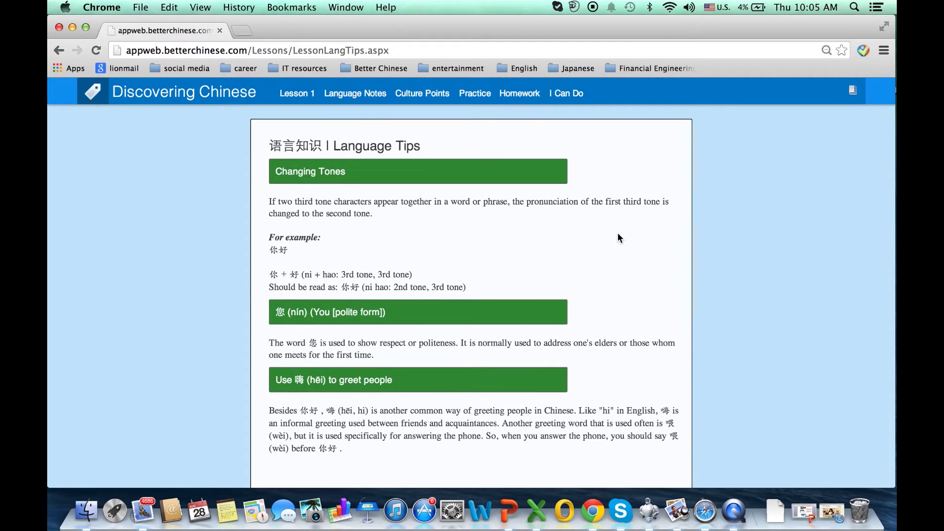
left_click(414, 94)
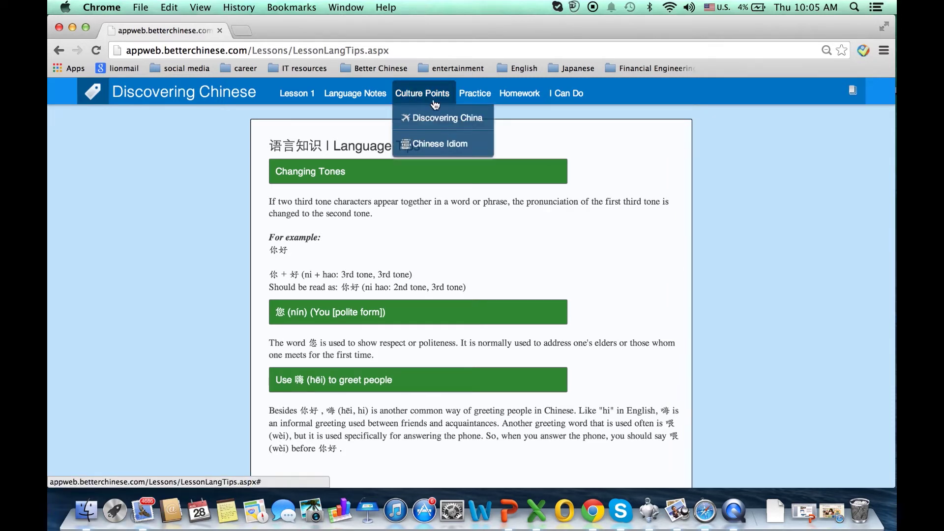
left_click(436, 124)
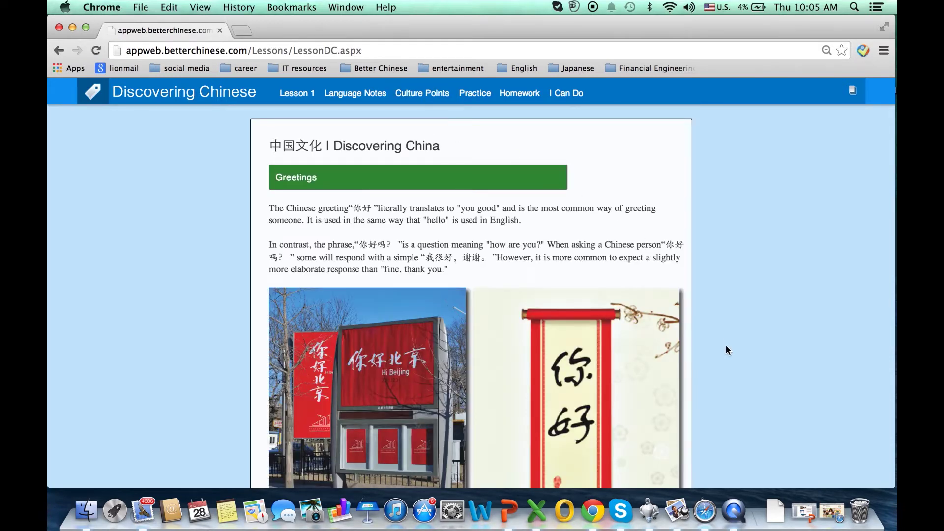
scroll(726, 346, "down", 2)
scroll(725, 346, "down", 1)
scroll(726, 346, "down", 3)
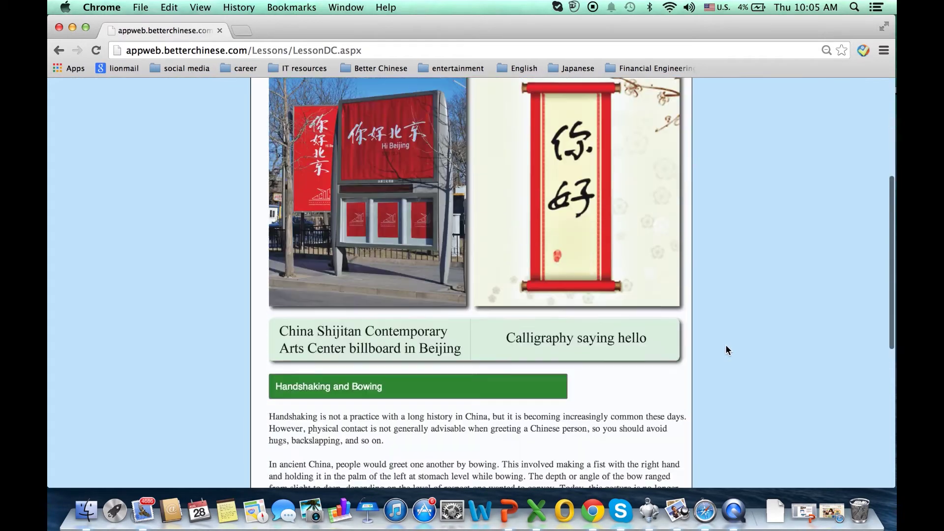
scroll(726, 345, "down", 1)
scroll(725, 350, "down", 2)
scroll(726, 350, "down", 1)
scroll(726, 350, "down", 1)
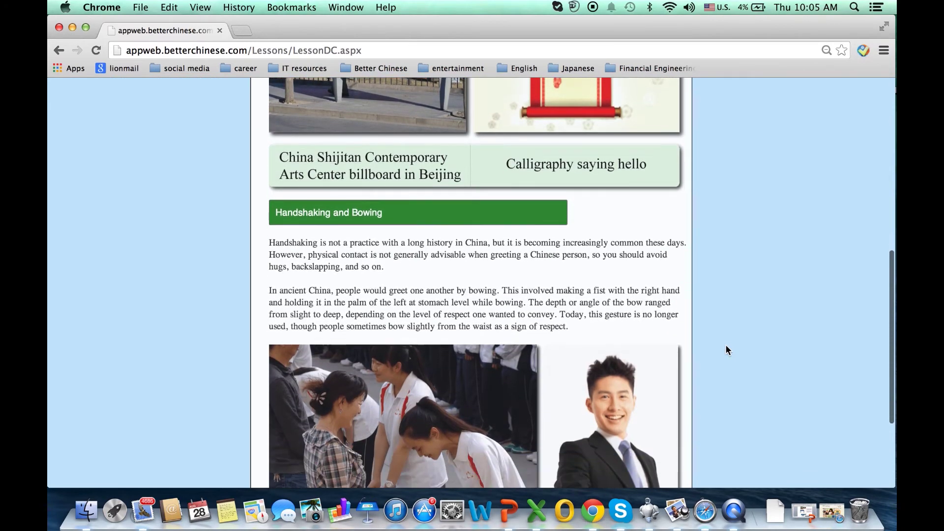
scroll(726, 345, "down", 1)
scroll(727, 346, "up", 3)
scroll(726, 371, "up", 3)
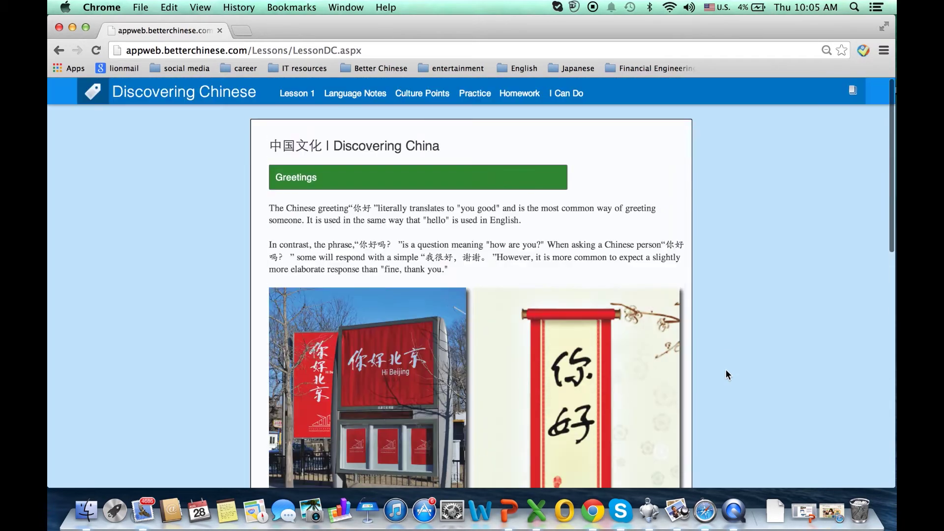
Step: Reopen the Culture Points menu after reading the greetings page
left_click(402, 93)
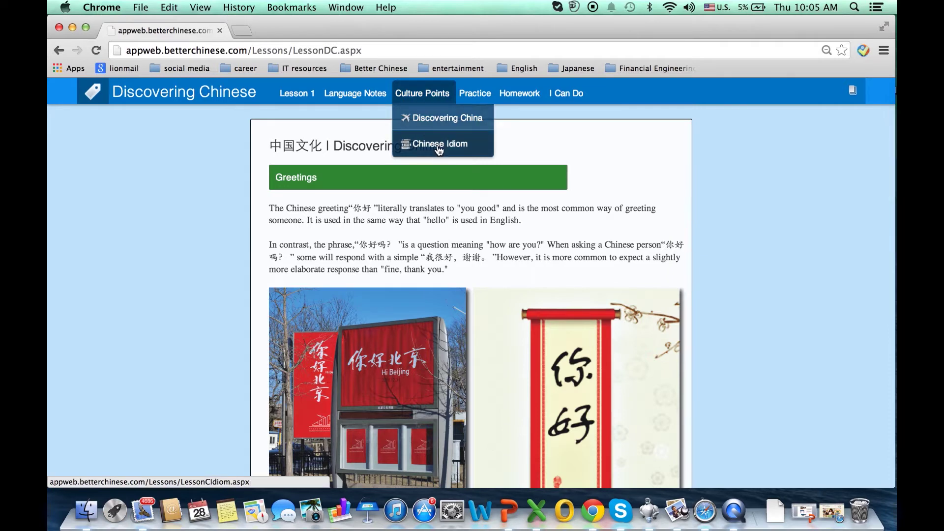
Step: Read the Chinese Idiom page on 一见如故, then bring up the Practice menu
left_click(439, 145)
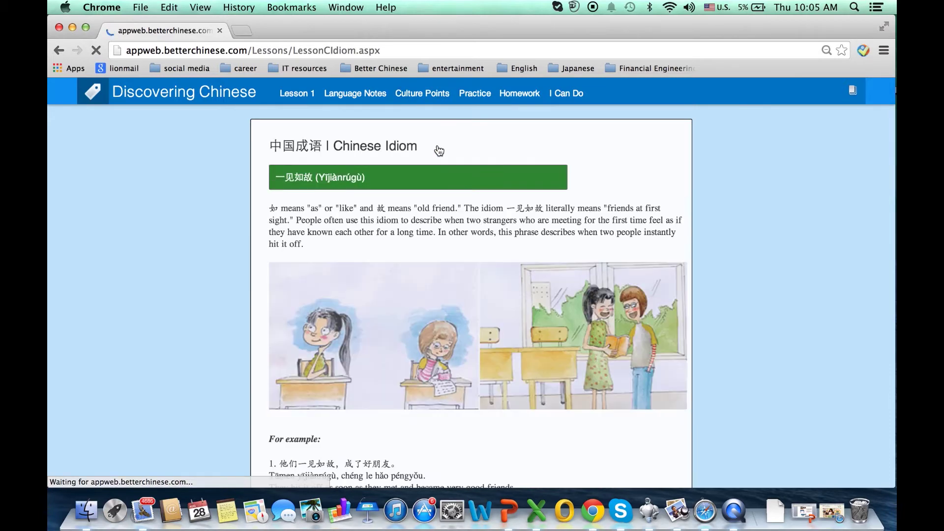
scroll(731, 310, "down", 2)
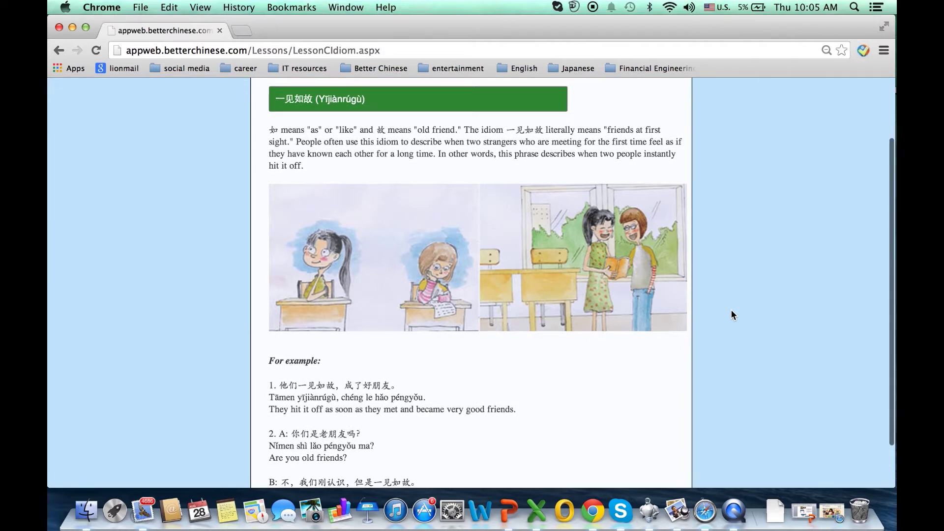
scroll(731, 310, "up", 2)
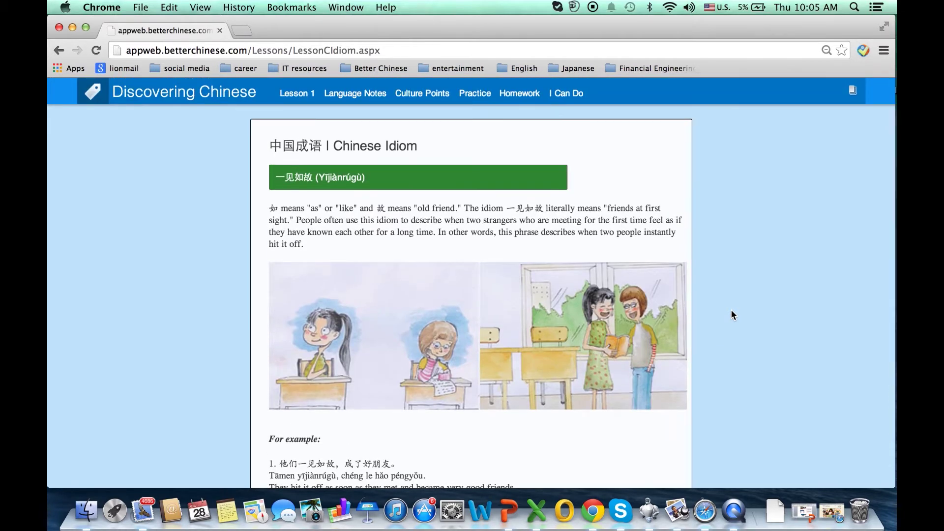
left_click(476, 91)
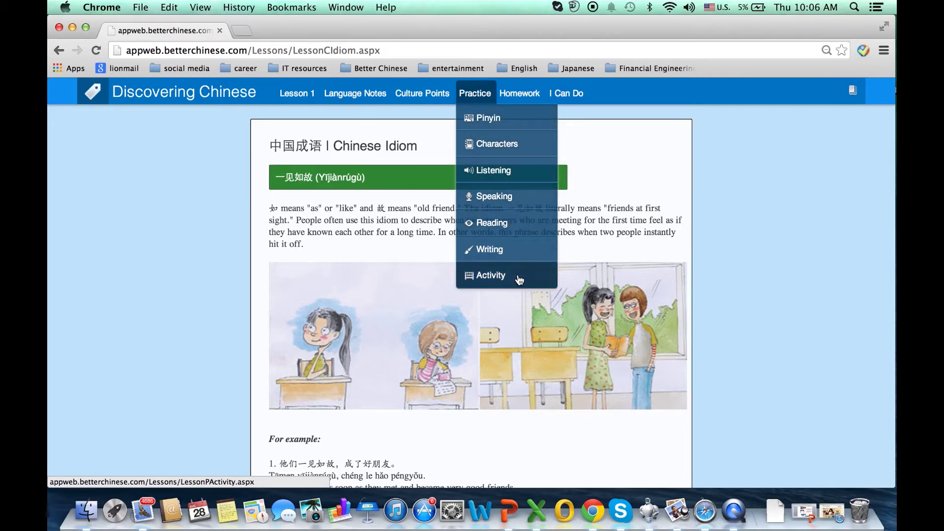
Step: Open Pinyin practice and play the bā, bá, bǎ and bà recordings
left_click(494, 119)
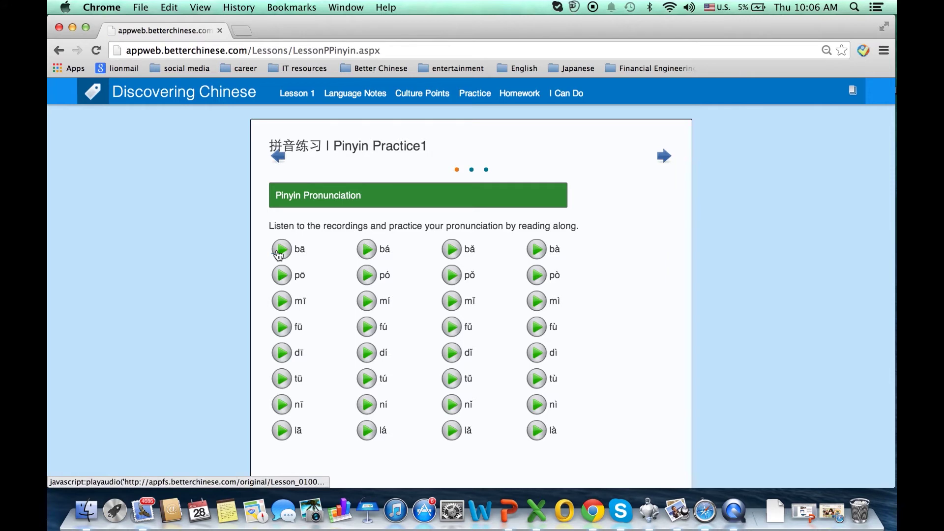
left_click(294, 253)
left_click(371, 251)
left_click(453, 251)
left_click(543, 254)
Step: In the identification exercise, play the recording and choose pá
left_click(667, 155)
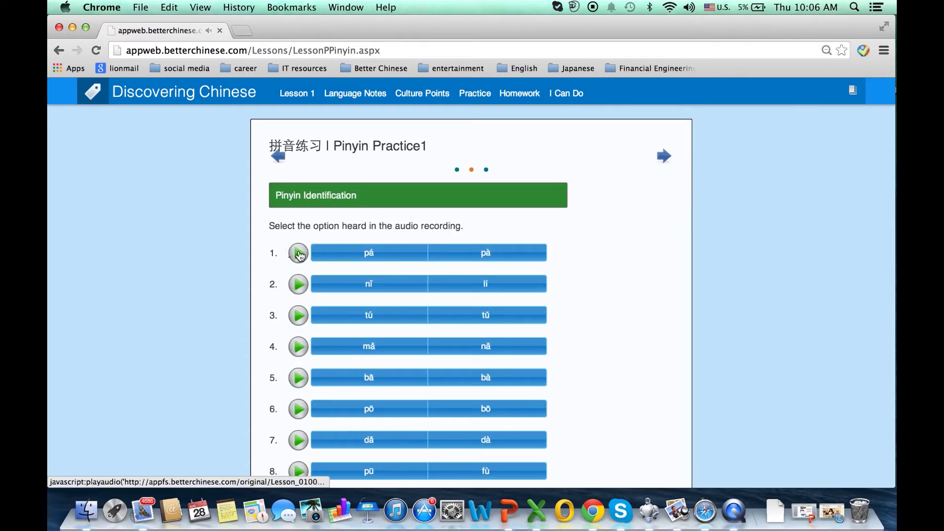
left_click(299, 255)
left_click(345, 255)
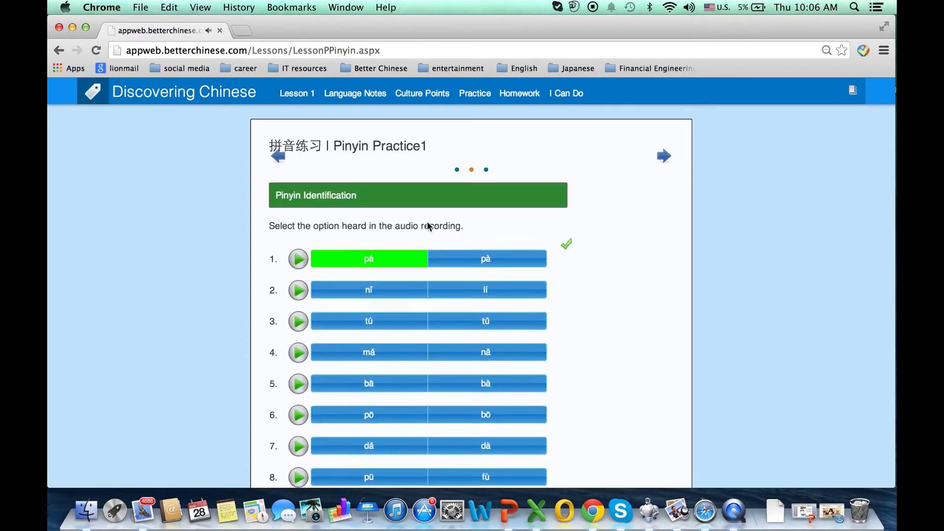
Step: Answer dictation item 1 with 'ni3men', check it, and dismiss the correct message
left_click(663, 157)
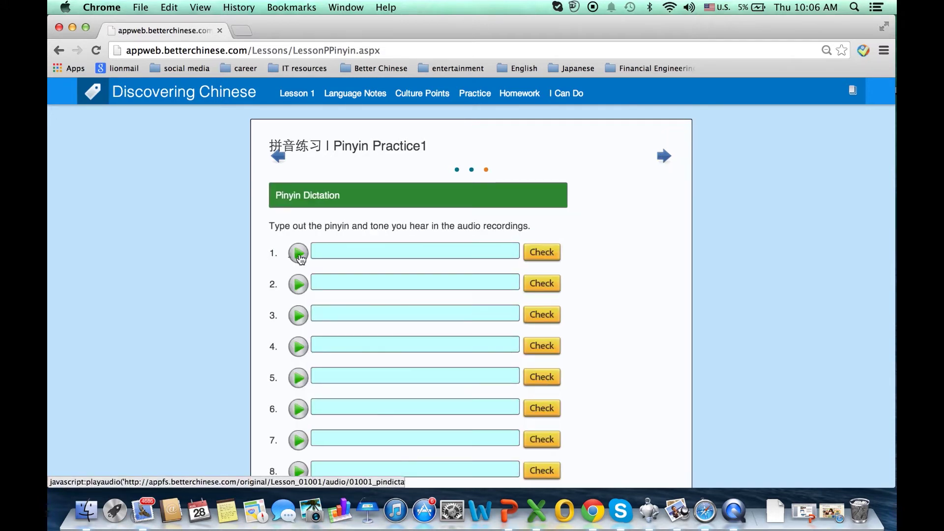
left_click(323, 249)
type("ni3men")
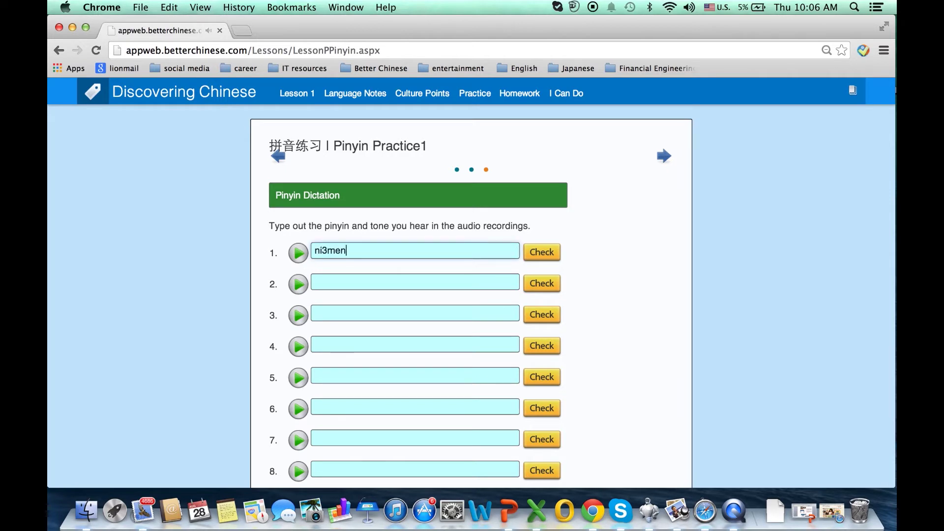
left_click(550, 255)
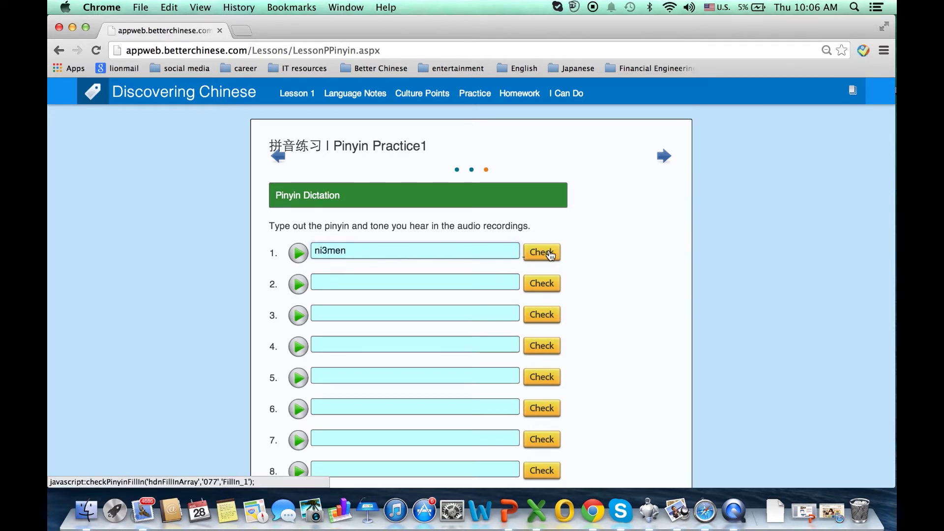
left_click(550, 256)
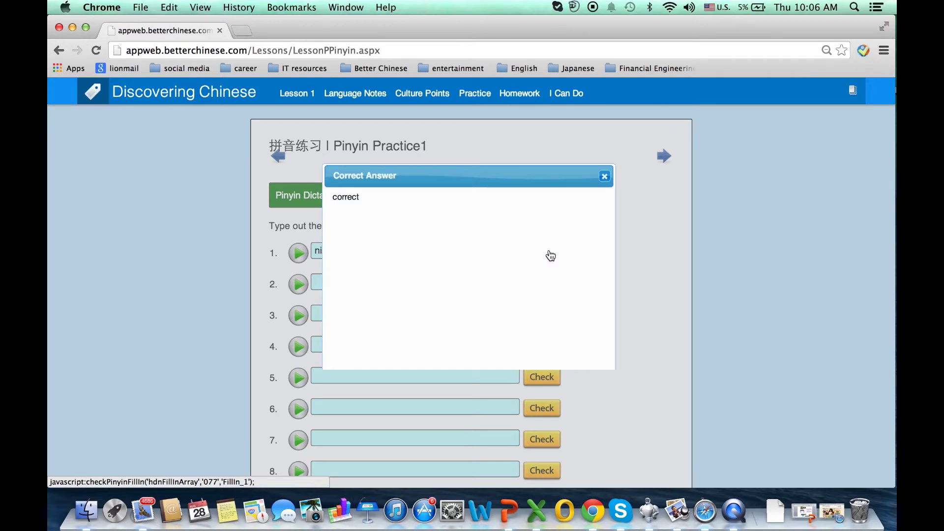
left_click(607, 176)
Step: Open Chinese Characters practice at the 你 slide and play its stroke-order animation
left_click(467, 95)
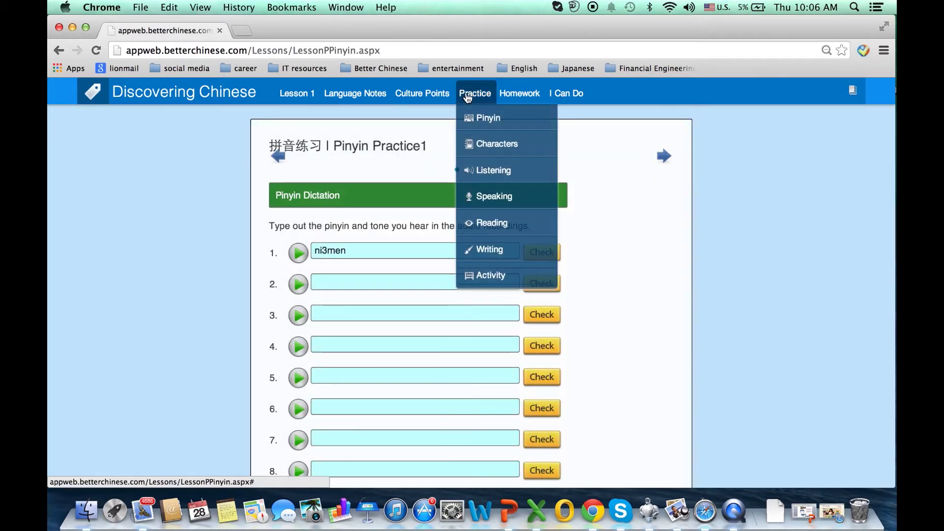
left_click(489, 149)
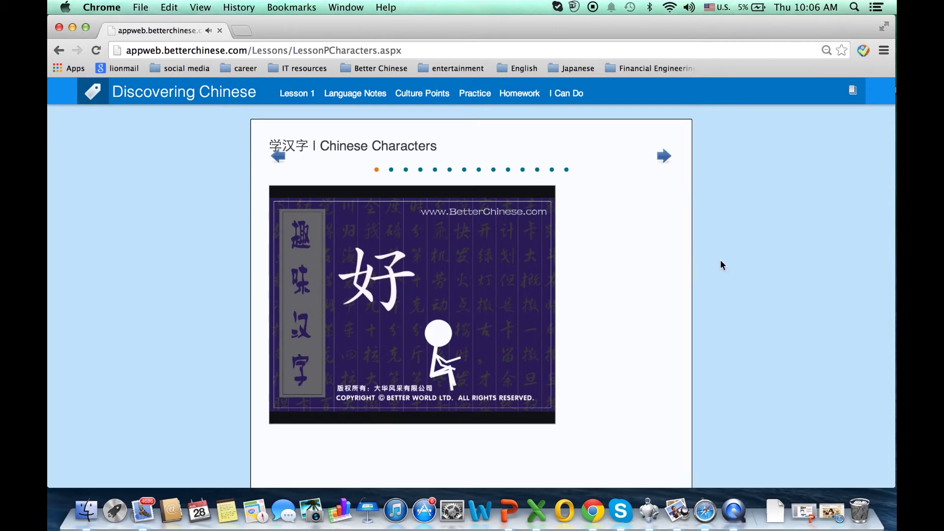
left_click(664, 156)
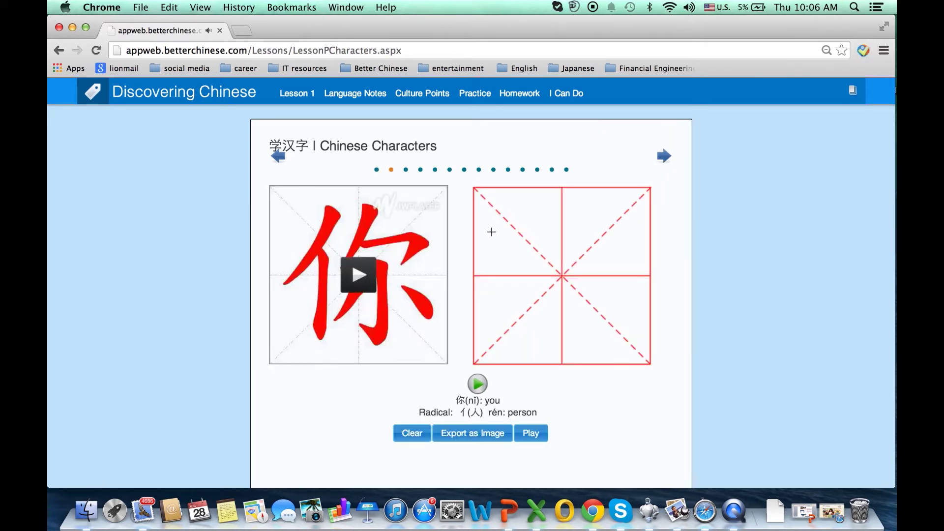
left_click(363, 280)
Step: Handwrite the six strokes of 你 in the practice grid
left_click_drag(538, 227, 496, 304)
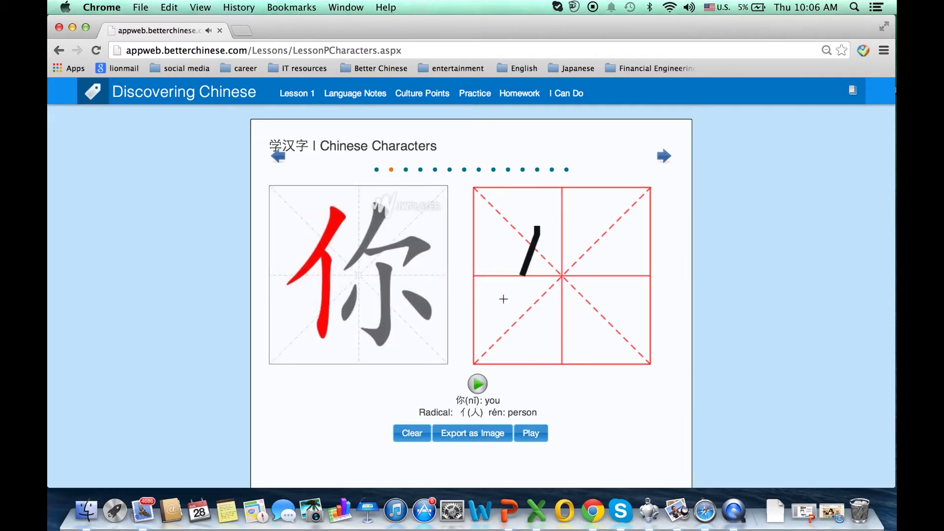
left_click_drag(524, 274, 528, 335)
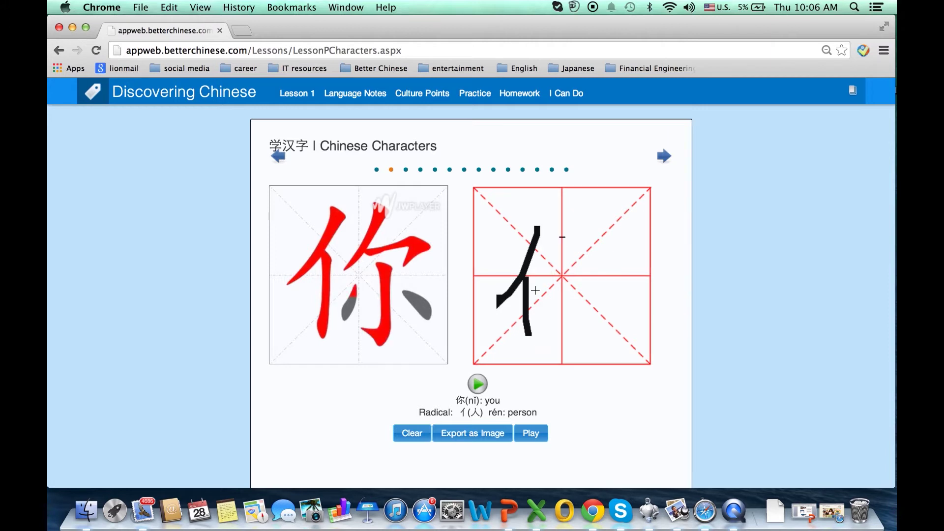
left_click_drag(564, 237, 533, 294)
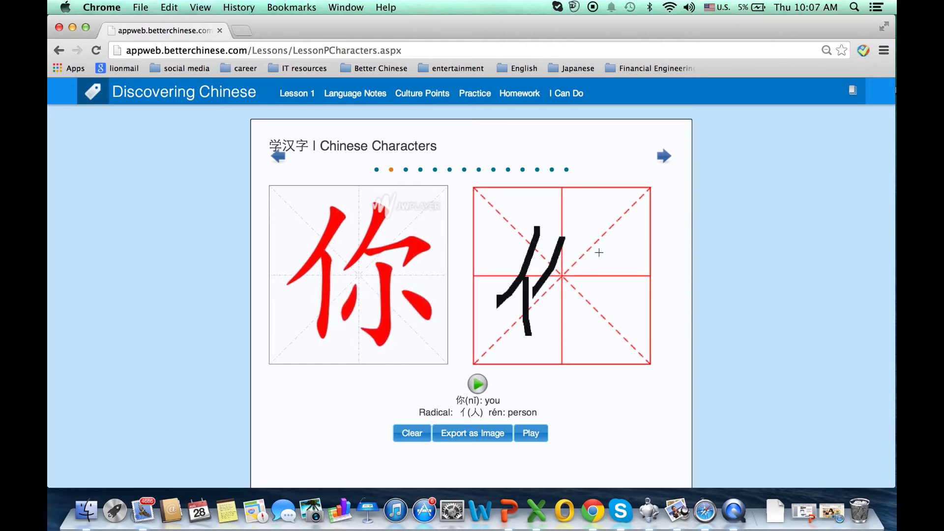
left_click_drag(557, 257, 582, 274)
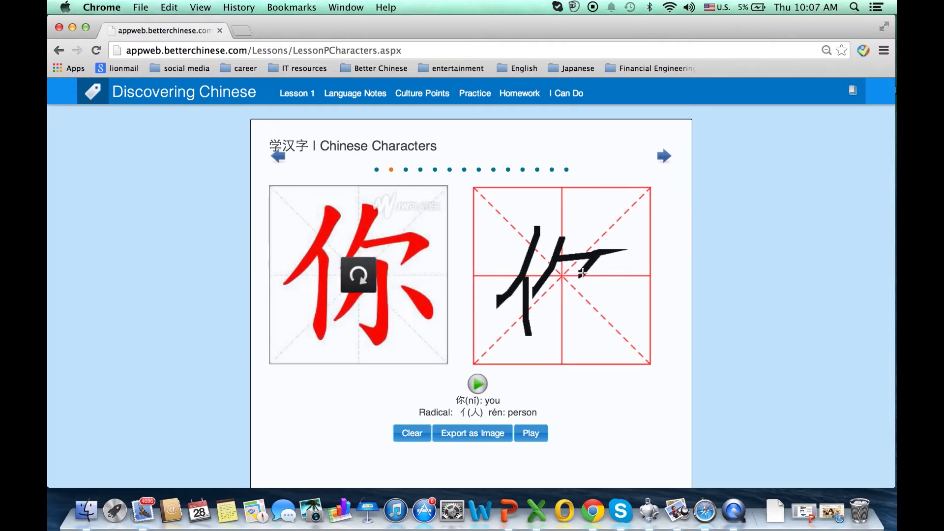
left_click_drag(569, 272, 571, 317)
mouse_move(557, 305)
left_mouse_down()
mouse_move(547, 316)
mouse_move(612, 322)
left_mouse_up()
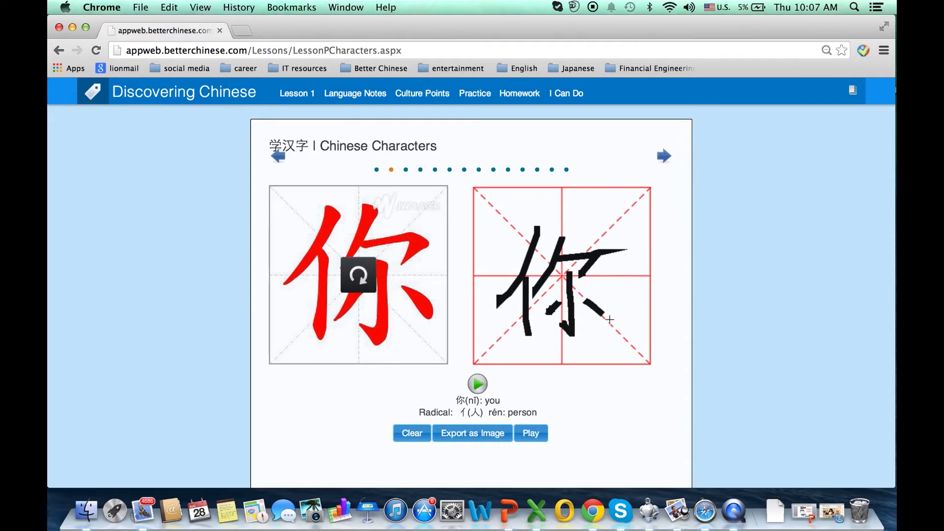
Step: Replay the 你 strokes, then go to Listening Practice
left_click(532, 441)
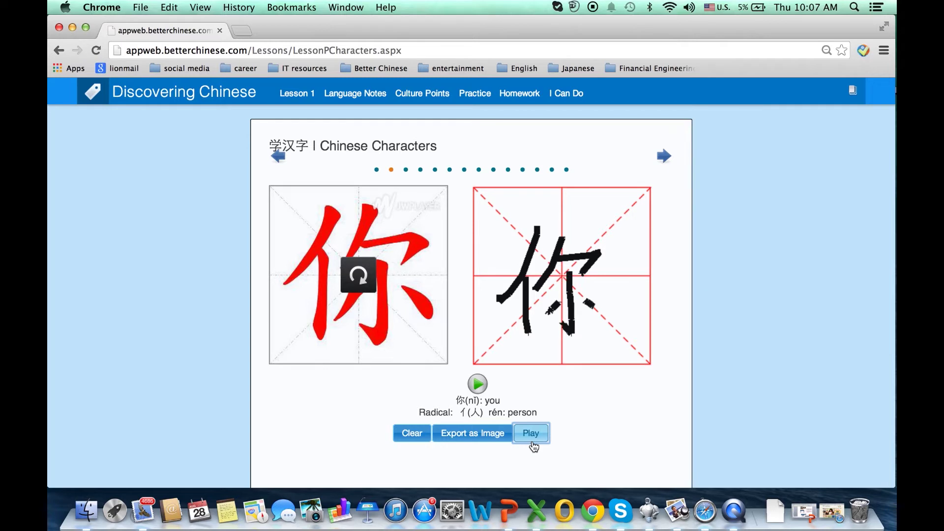
left_click(474, 93)
left_click(492, 171)
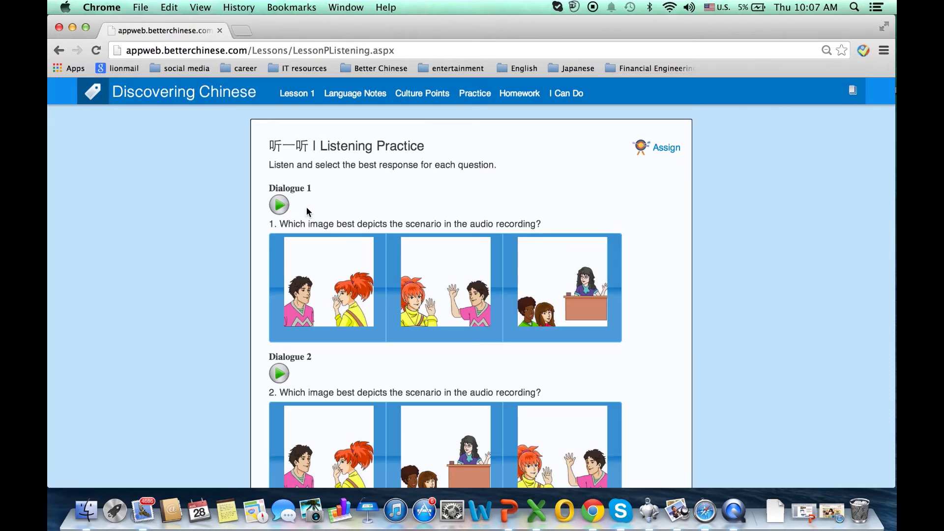
Step: Play Dialogue 1 and pick the first image, then play Dialogue 2 and pick an image
left_click(279, 206)
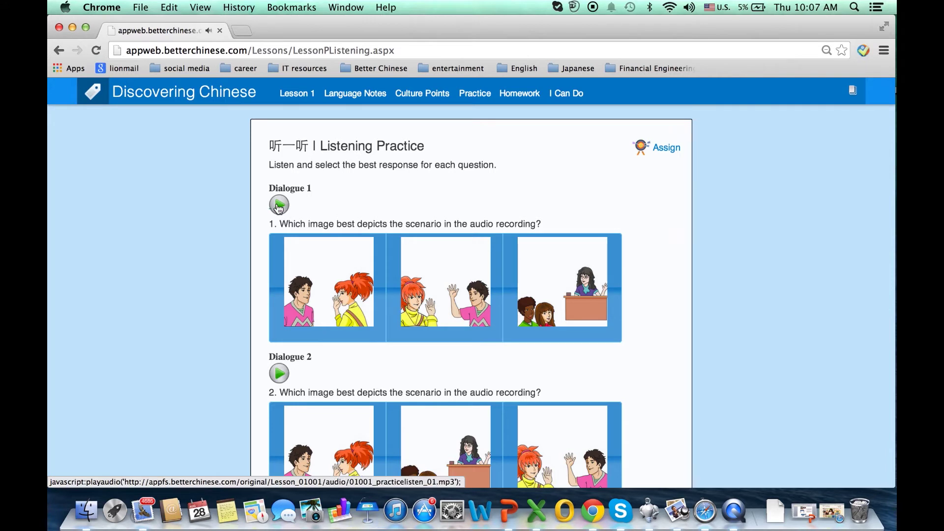
left_click(330, 286)
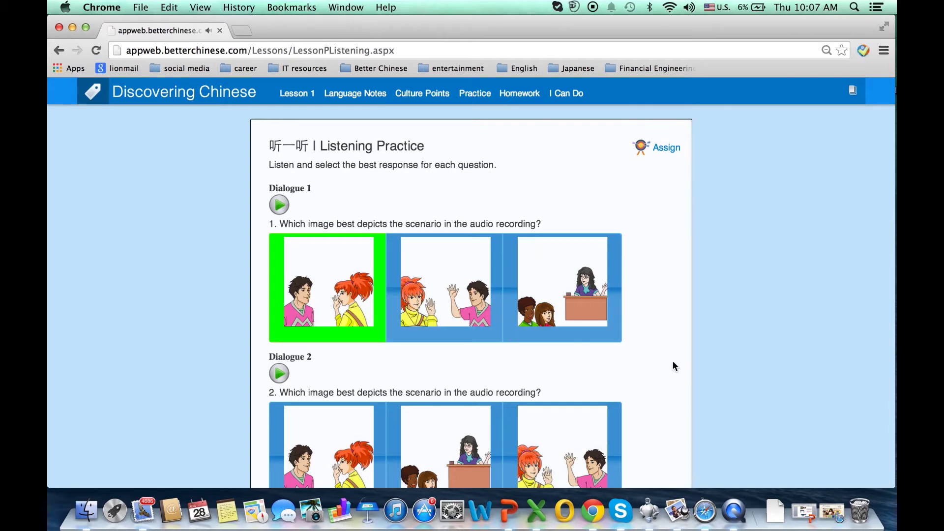
scroll(673, 363, "down", 1)
scroll(657, 358, "up", 1)
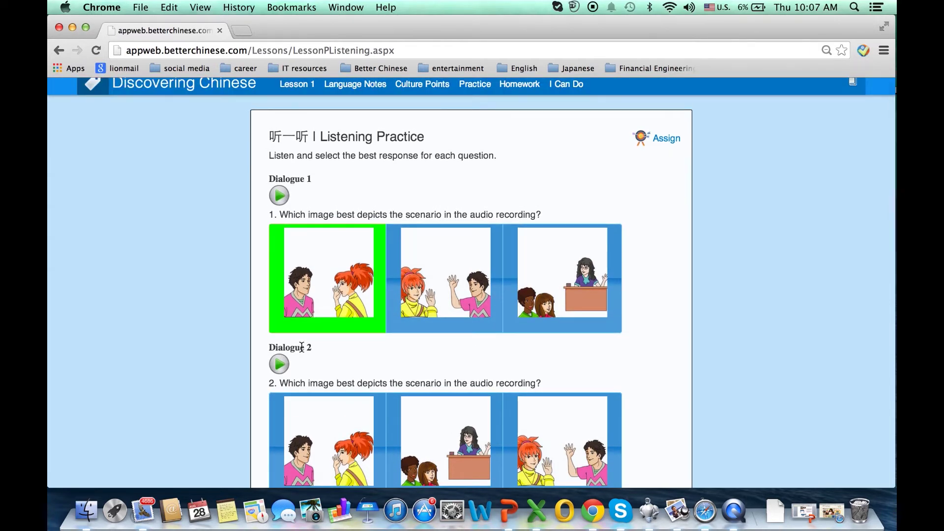
left_click(288, 365)
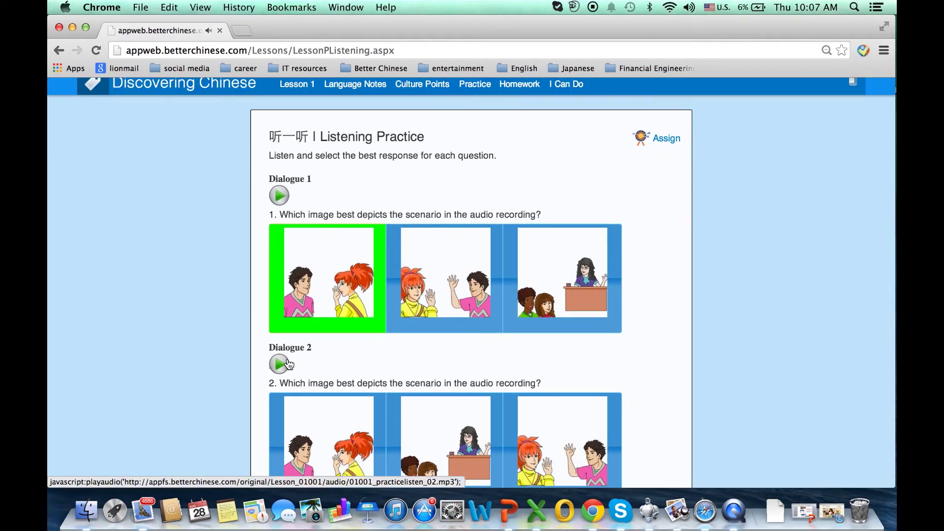
scroll(669, 401, "down", 4)
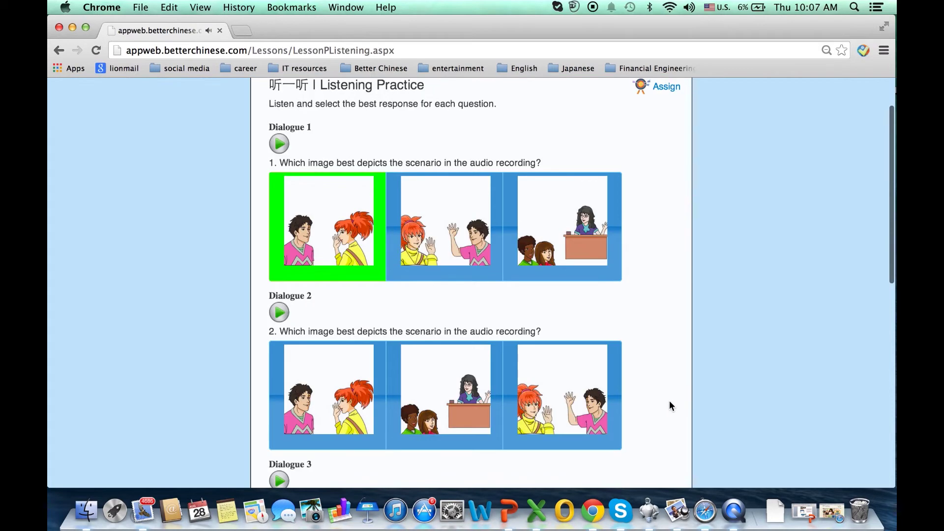
left_click(496, 369)
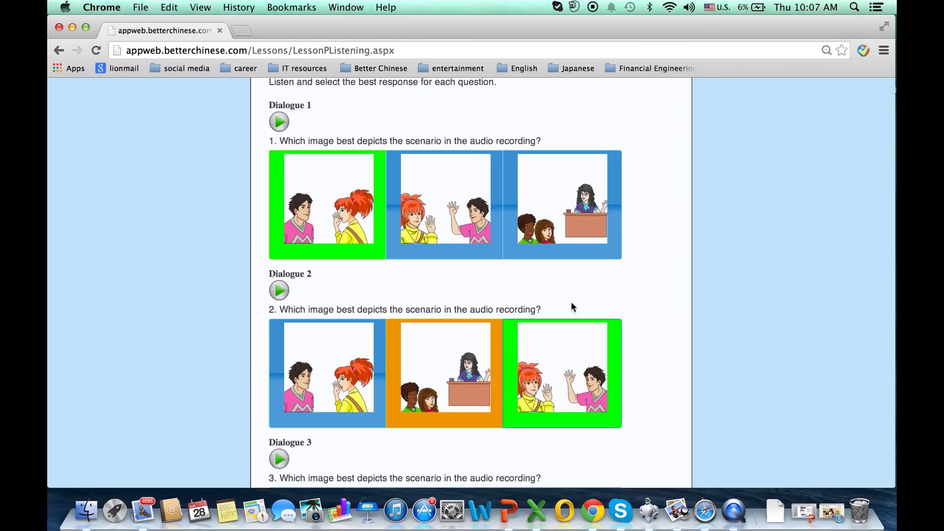
scroll(656, 177, "up", 4)
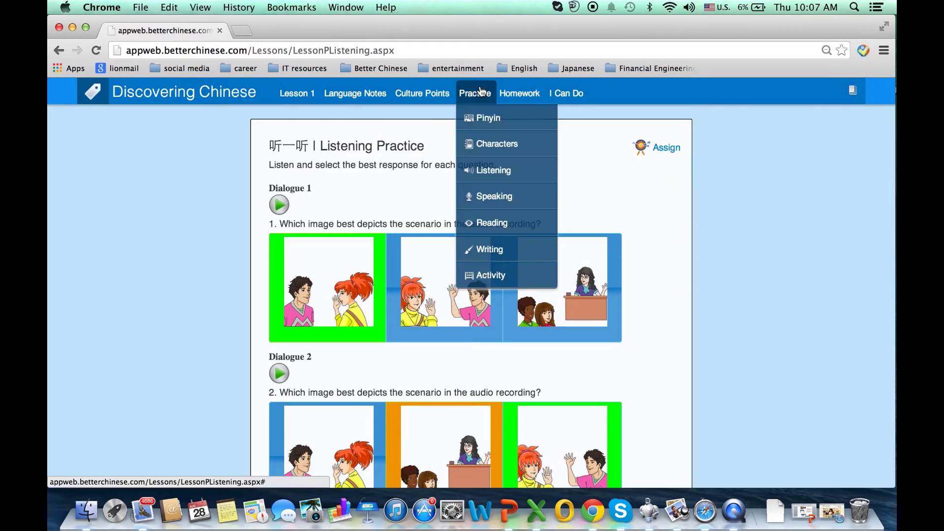
Step: Open Speaking Practice on polite forms of 'you' and begin attaching an image to the 'nihao' answer
left_click(499, 201)
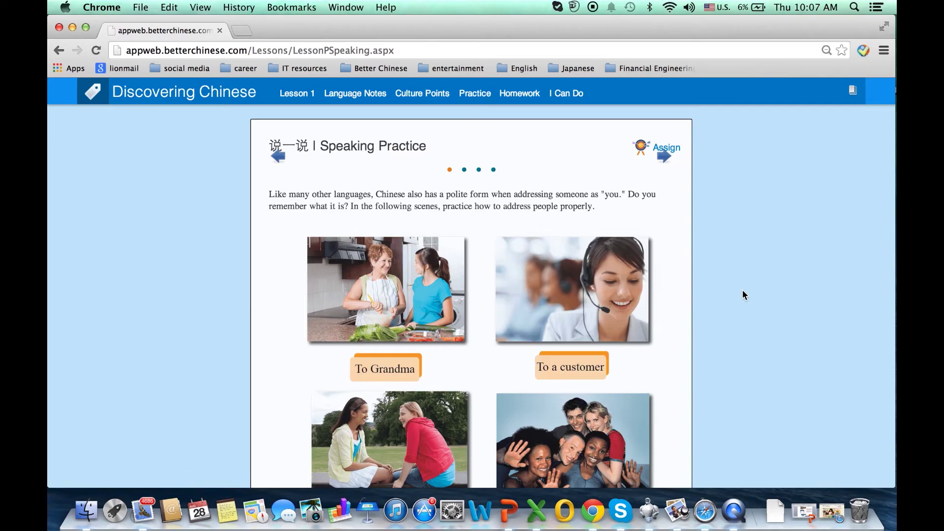
scroll(743, 290, "down", 2)
scroll(743, 292, "down", 4)
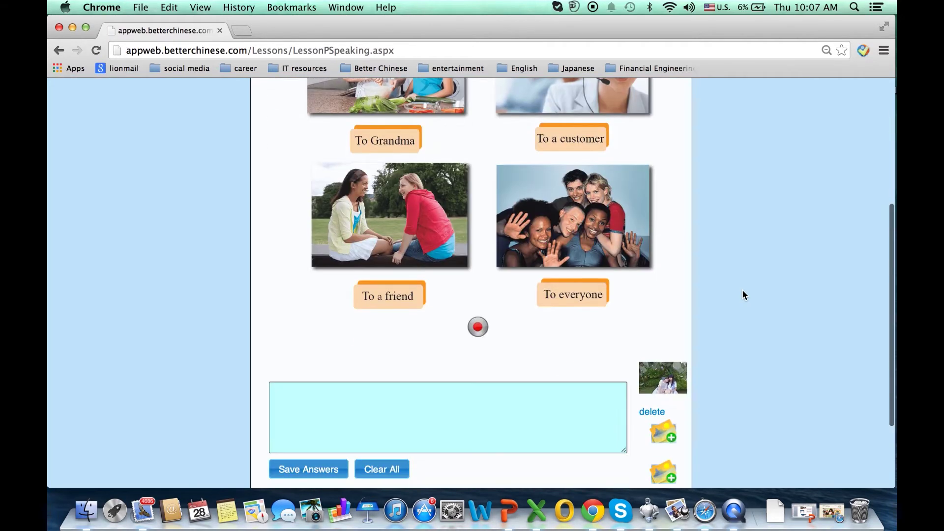
scroll(742, 293, "down", 2)
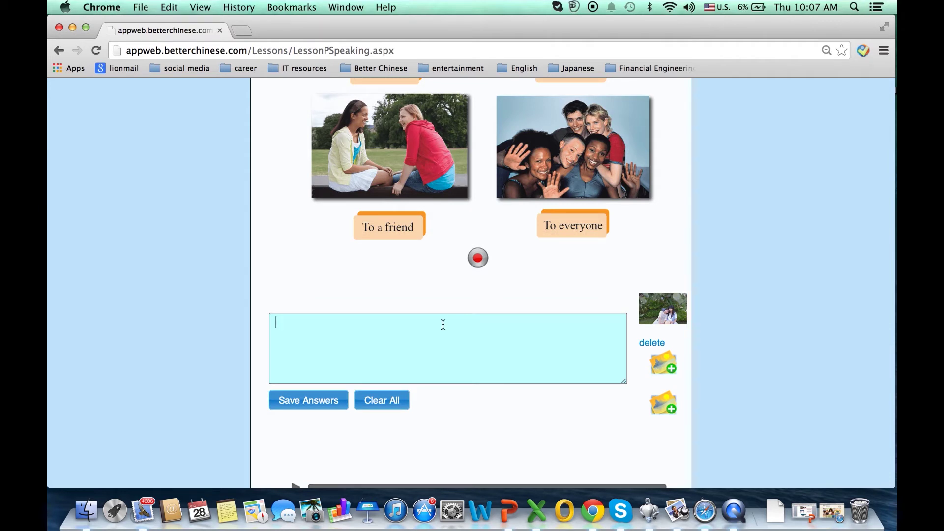
type("nihao")
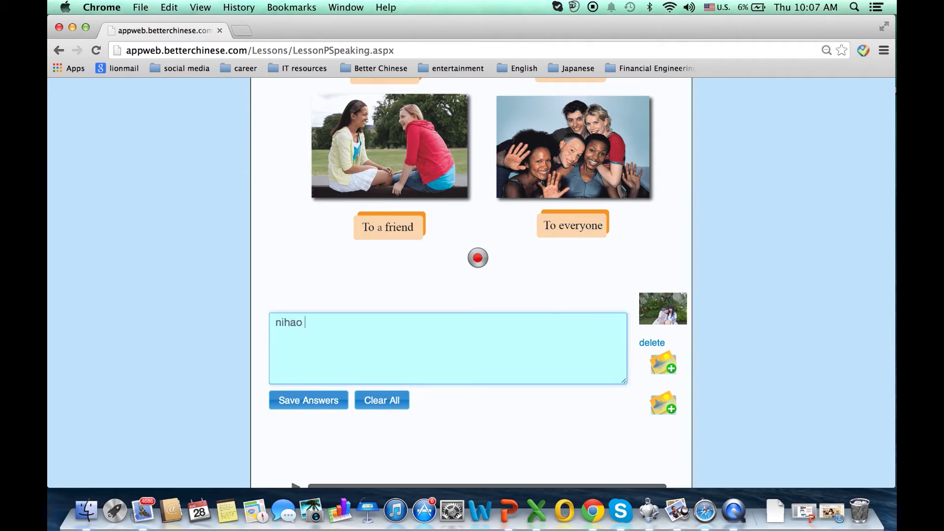
left_click(663, 364)
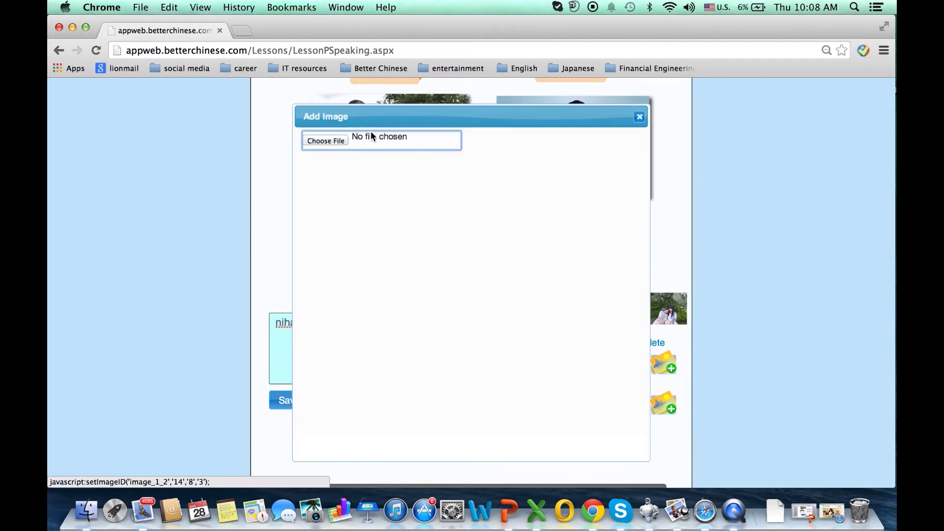
Step: Attach a photo of two girls from iPhoto to the speaking answer and save it
left_click(336, 140)
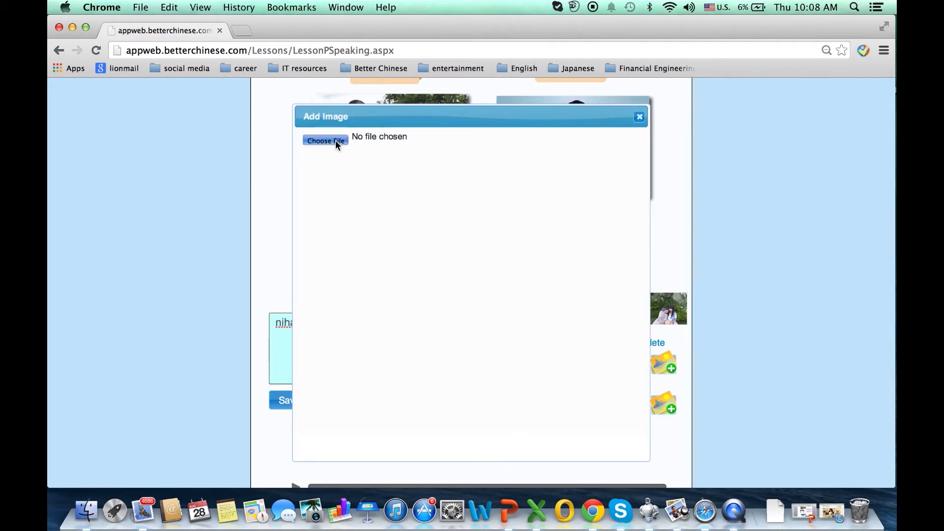
scroll(295, 281, "down", 5)
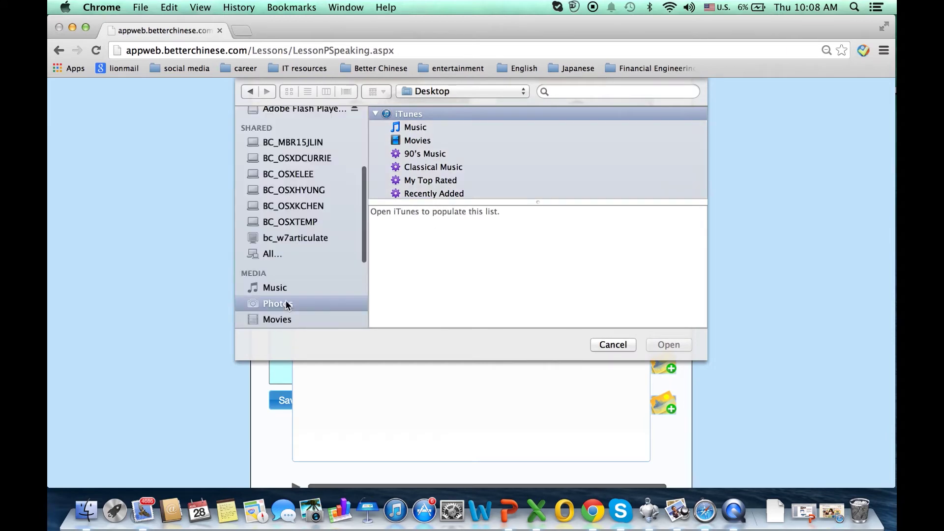
left_click(280, 303)
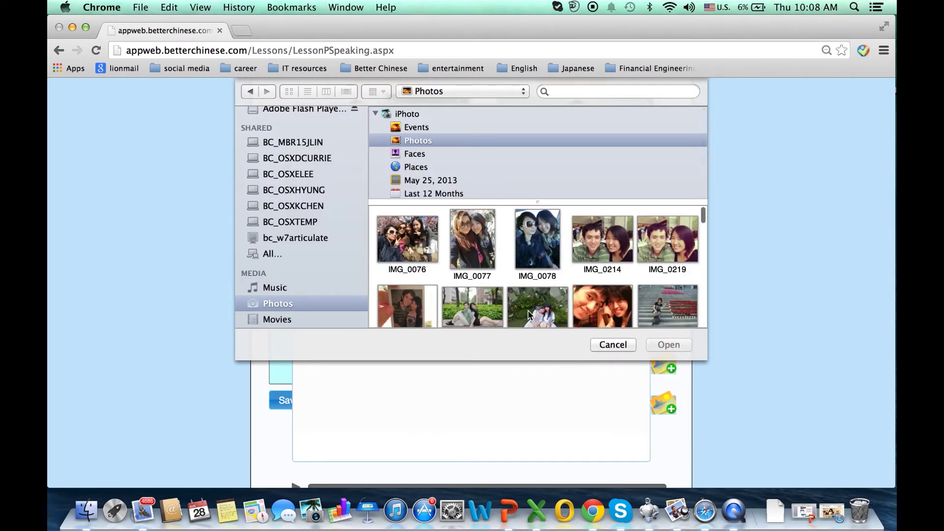
left_click(528, 312)
left_click(667, 345)
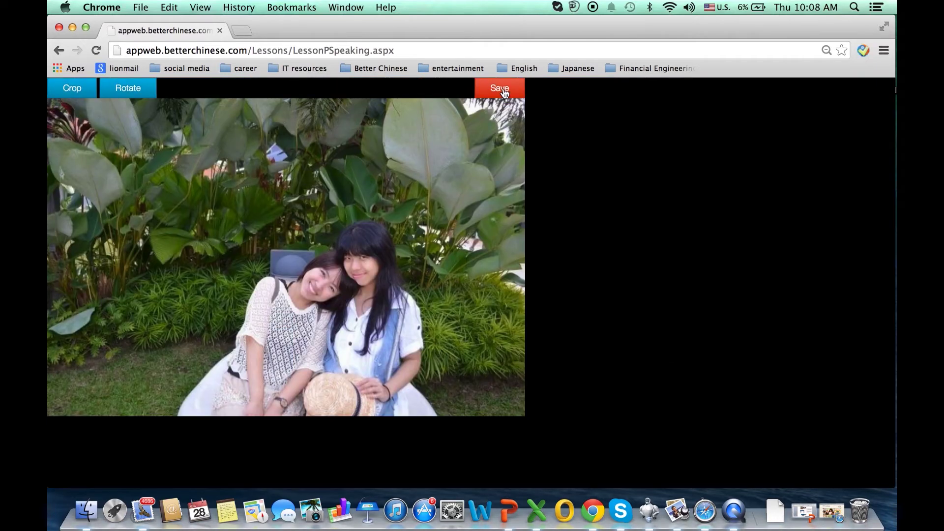
left_click(512, 92)
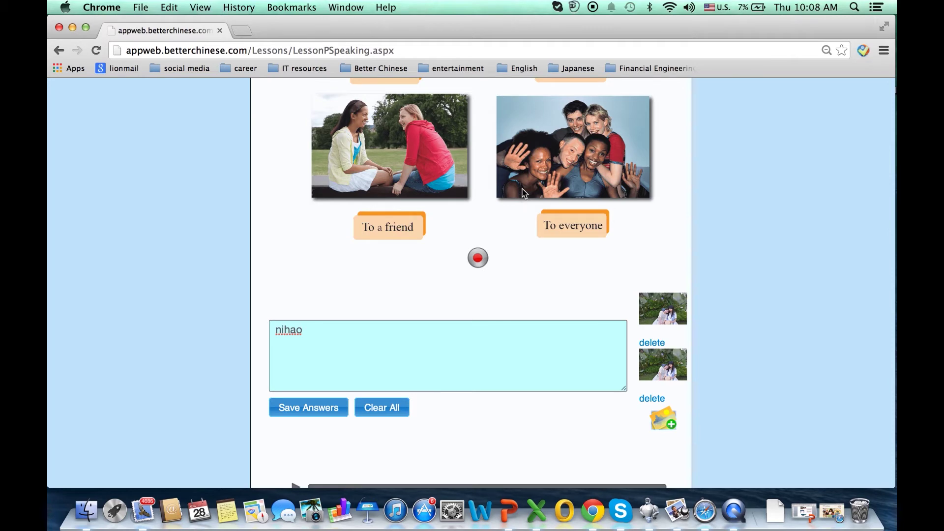
scroll(502, 286, "up", 3)
scroll(502, 287, "up", 1)
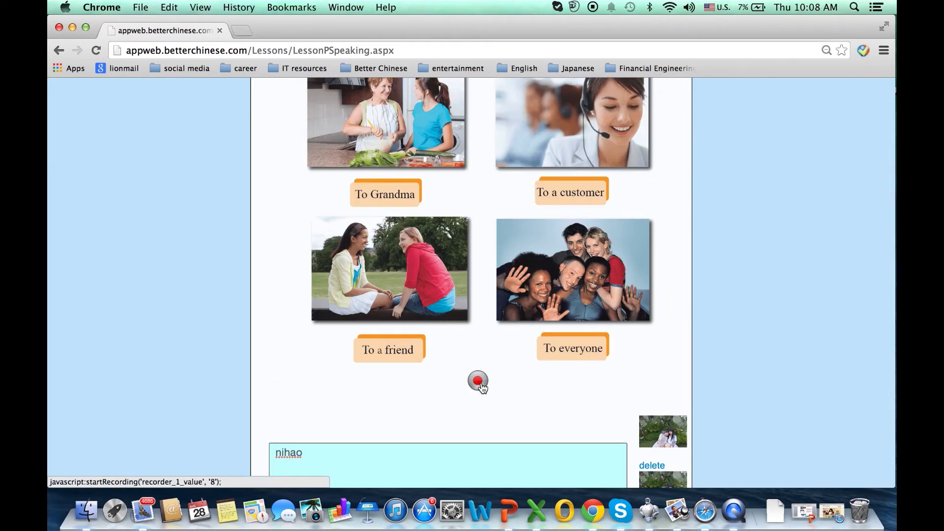
Step: Record a spoken answer for the first speaking exercise in the Recorder popup
left_click(478, 381)
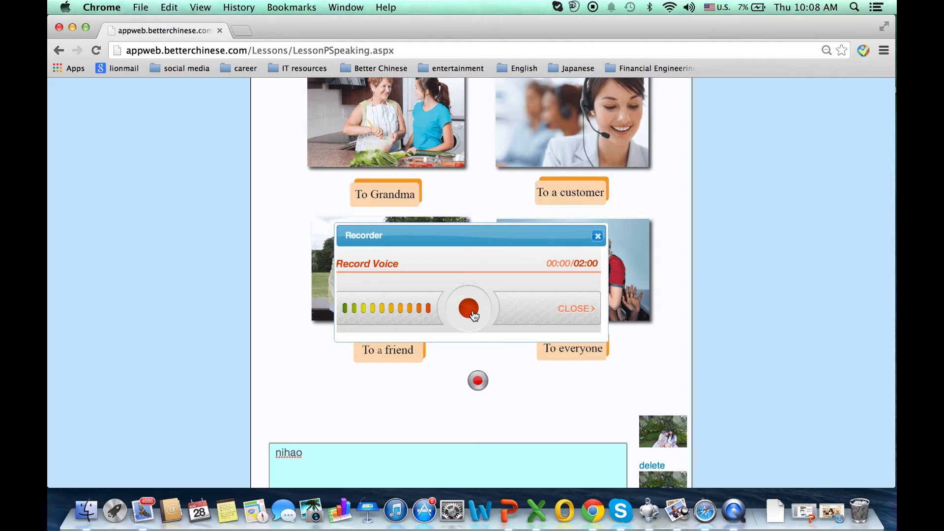
left_click(473, 312)
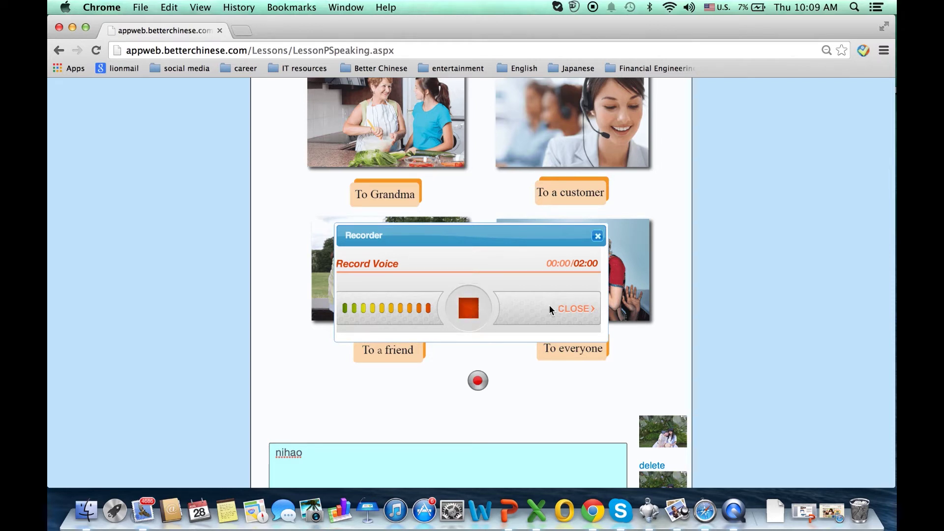
left_click(576, 309)
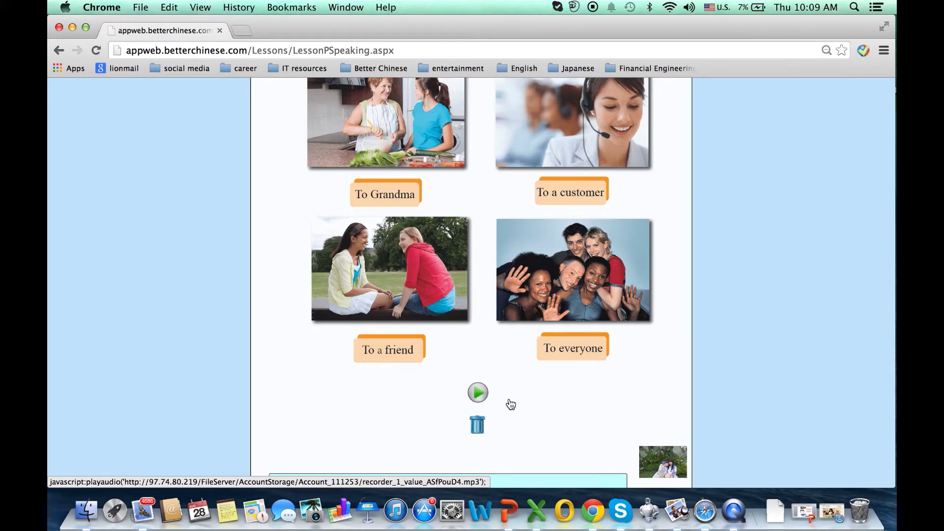
scroll(674, 214, "up", 3)
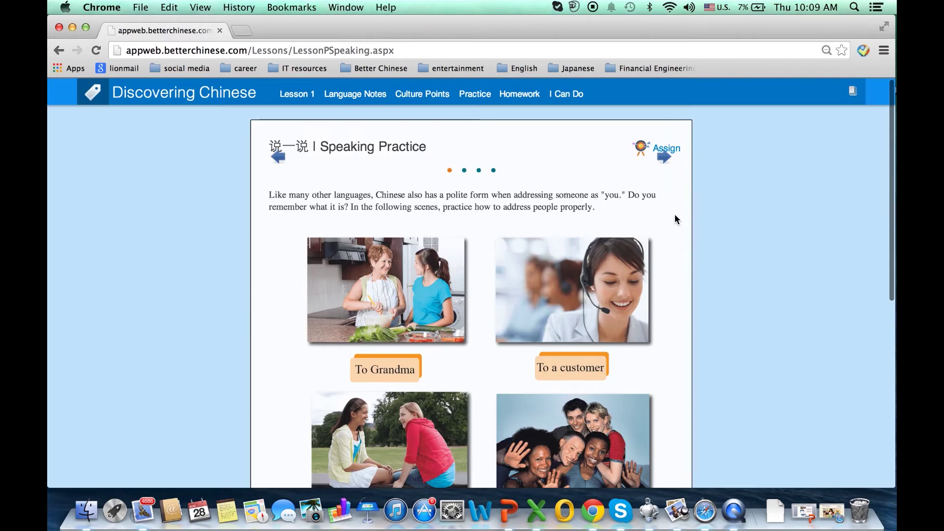
Step: Advance three slides to the final teacher greeting and goodbye role-play
left_click(665, 159)
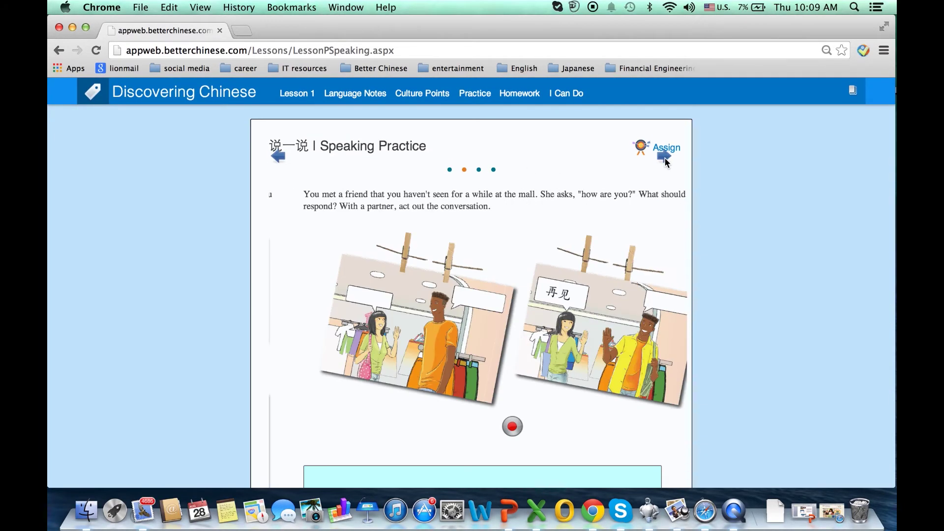
left_click(665, 158)
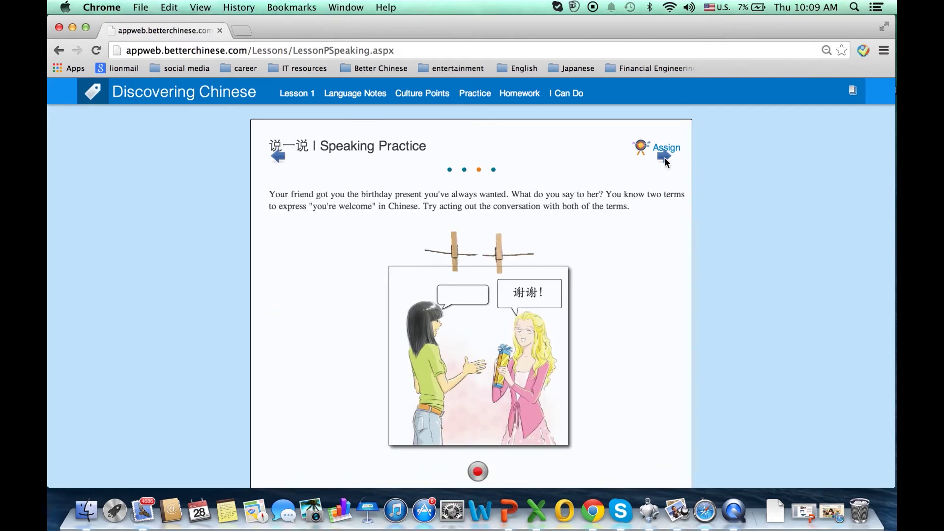
left_click(664, 158)
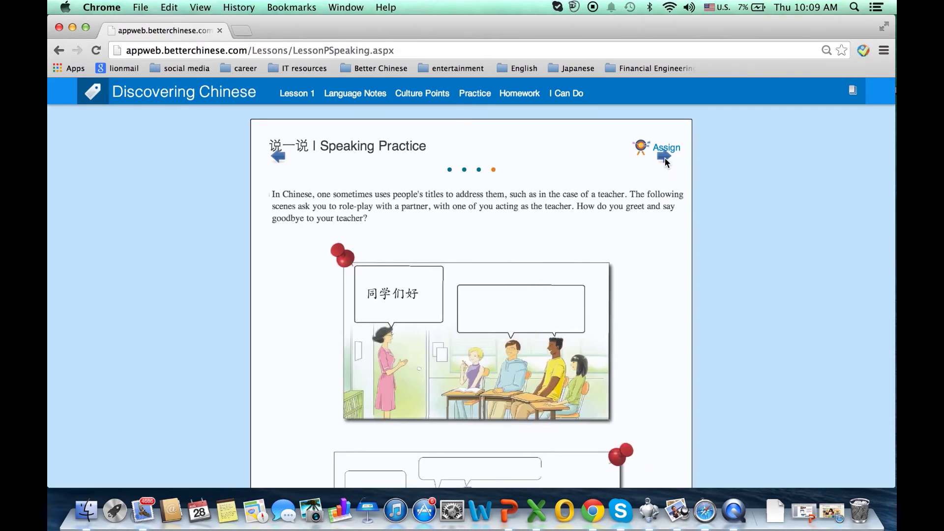
mouse_move(475, 93)
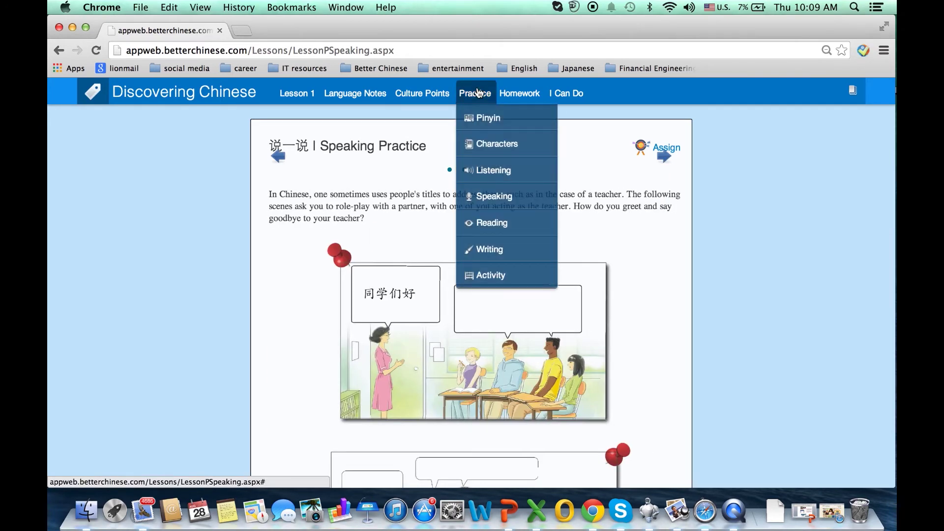
Step: In Reading Practice, answer 'b. Say hello' and move to the Reading Challenge slide
left_click(494, 223)
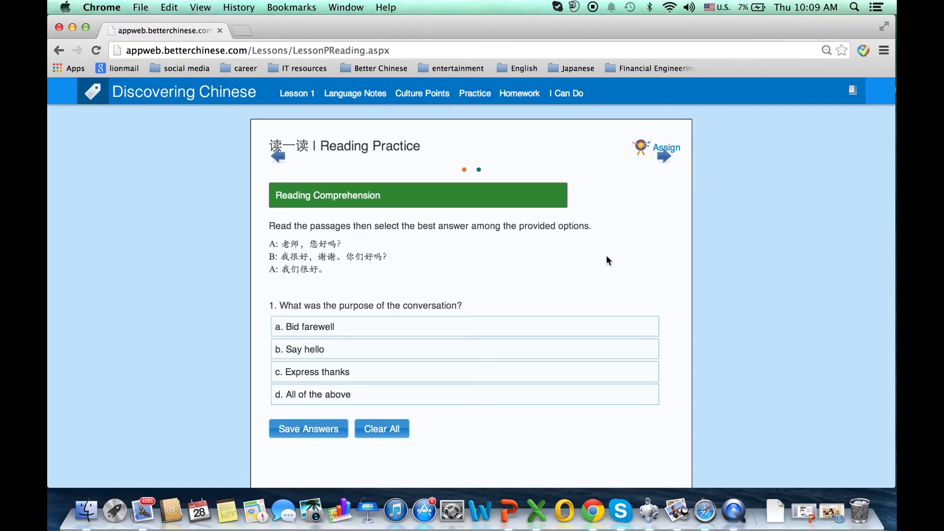
left_click(306, 351)
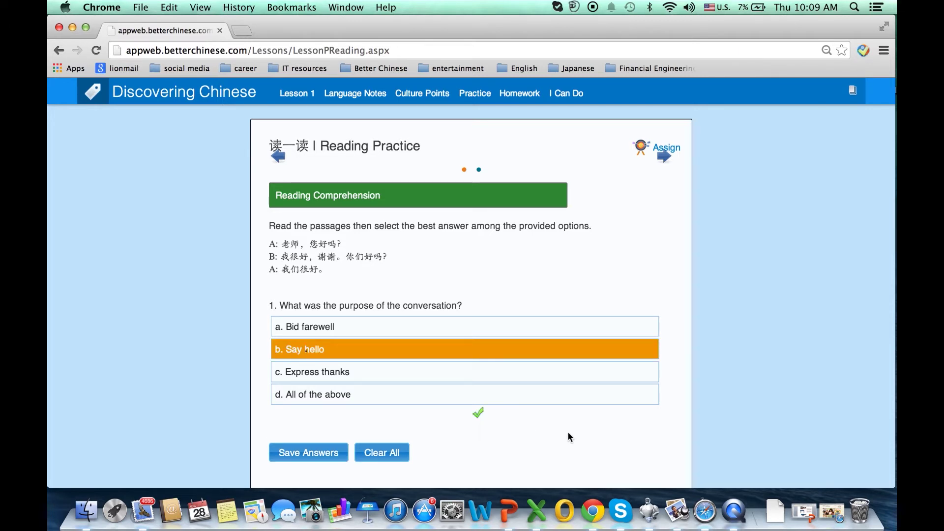
left_click(666, 155)
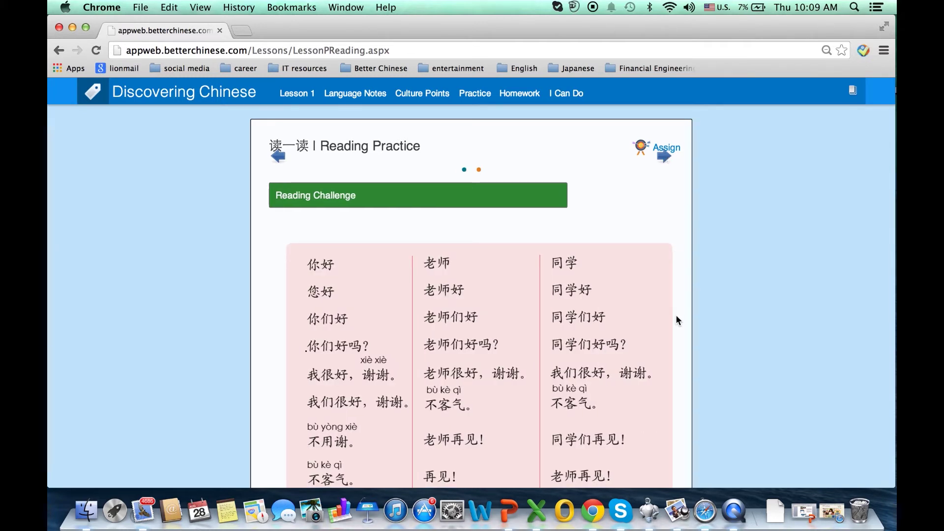
scroll(676, 316, "down", 1)
scroll(676, 316, "down", 5)
scroll(675, 316, "down", 1)
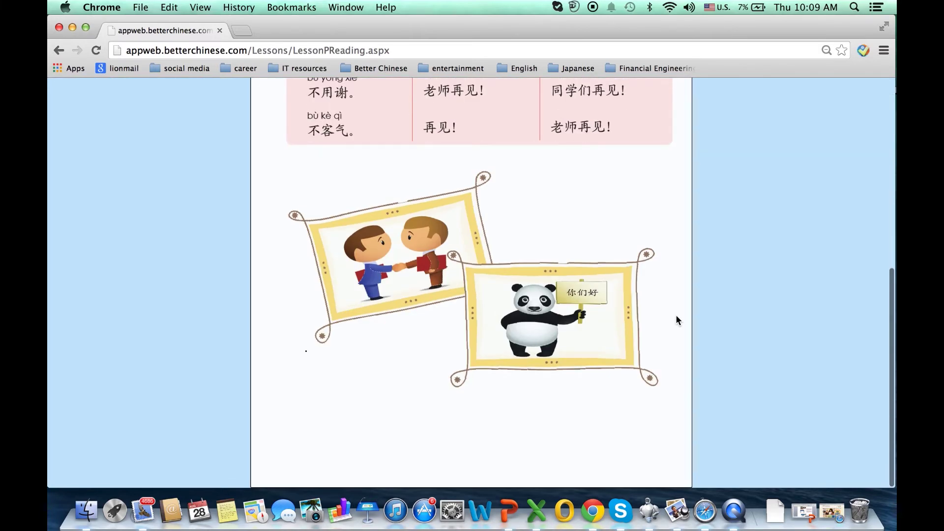
scroll(676, 315, "up", 3)
scroll(676, 315, "up", 3)
scroll(675, 314, "up", 1)
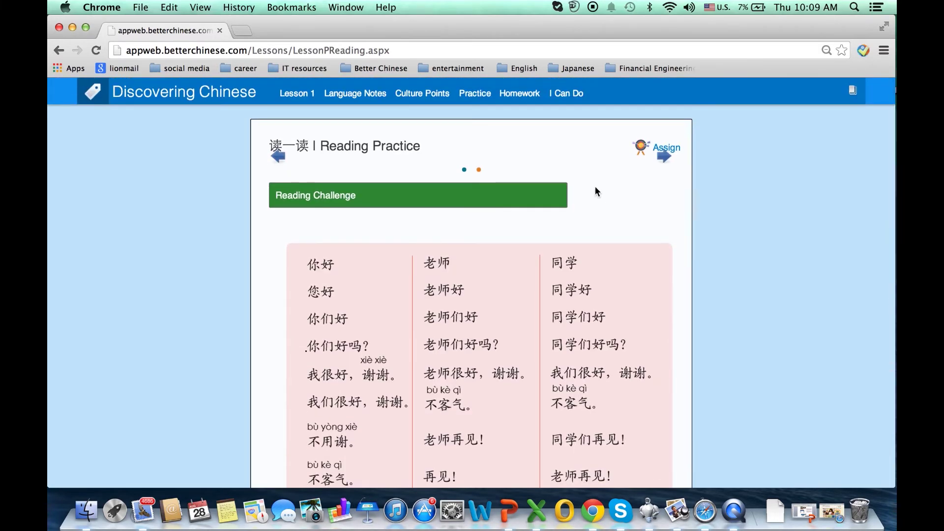
mouse_move(474, 94)
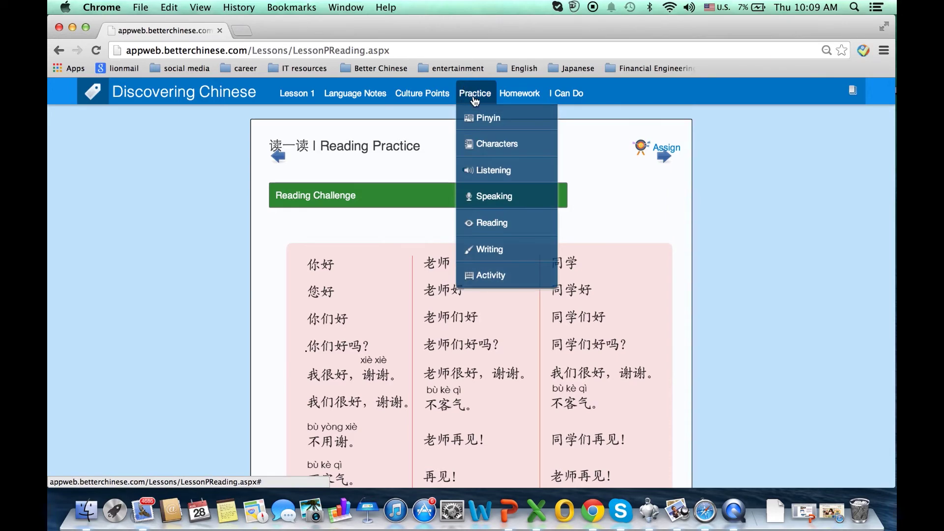
left_click(491, 250)
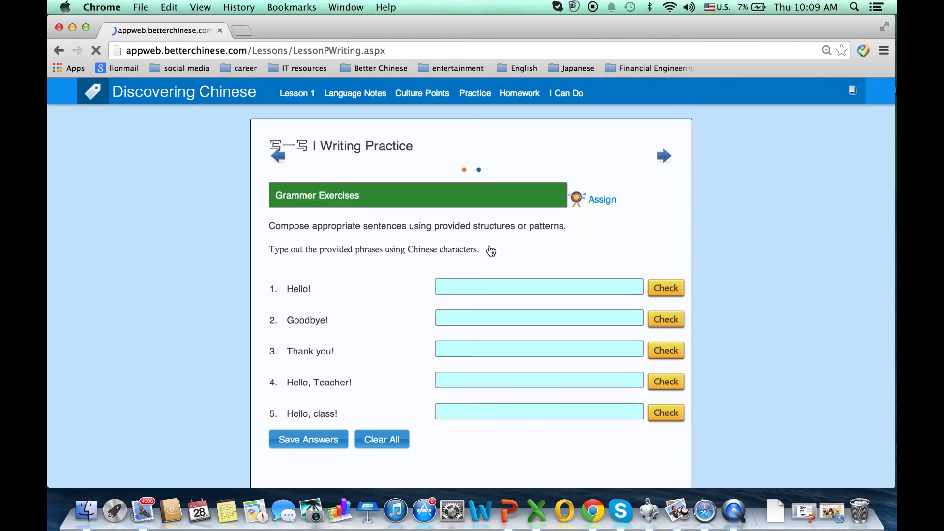
Step: Switch to Sogou Pinyin input, enter 你好 for 'Hello!', and confirm it is correct
left_click(715, 8)
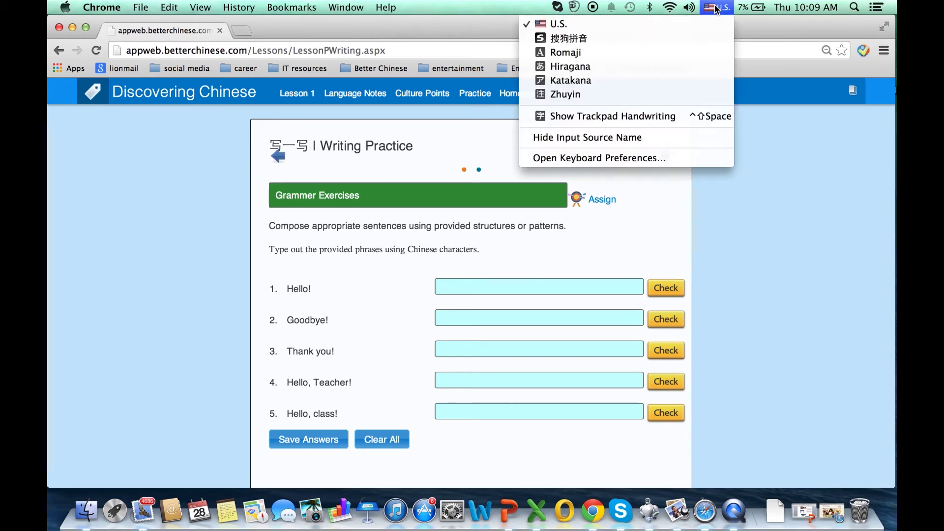
left_click(698, 37)
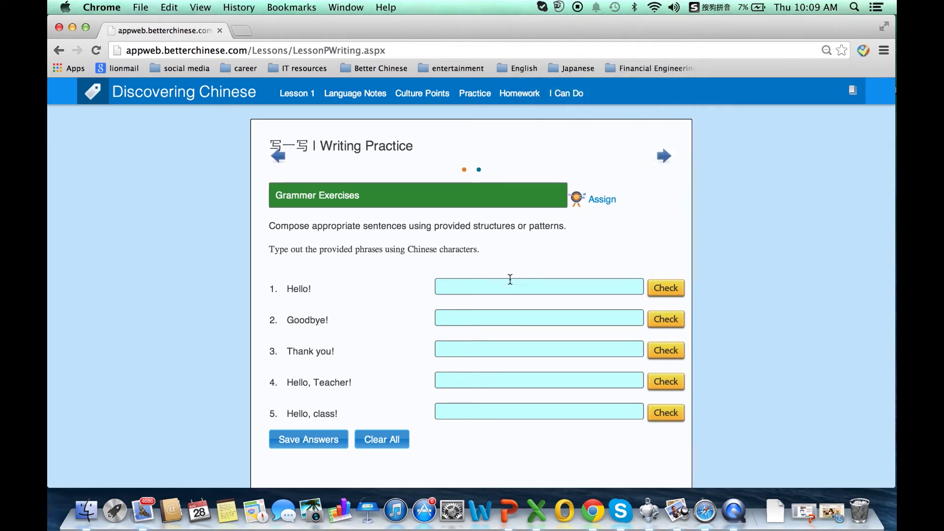
type("ni")
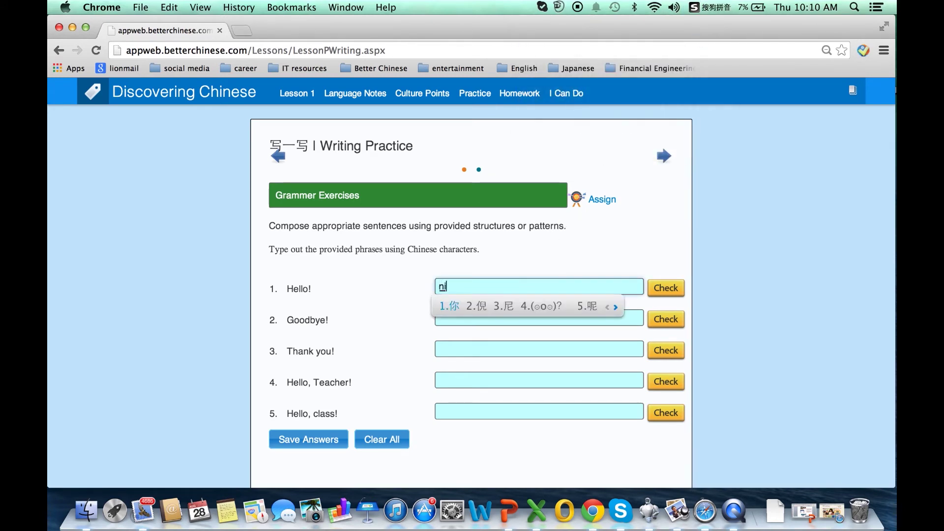
type("hao")
key("space")
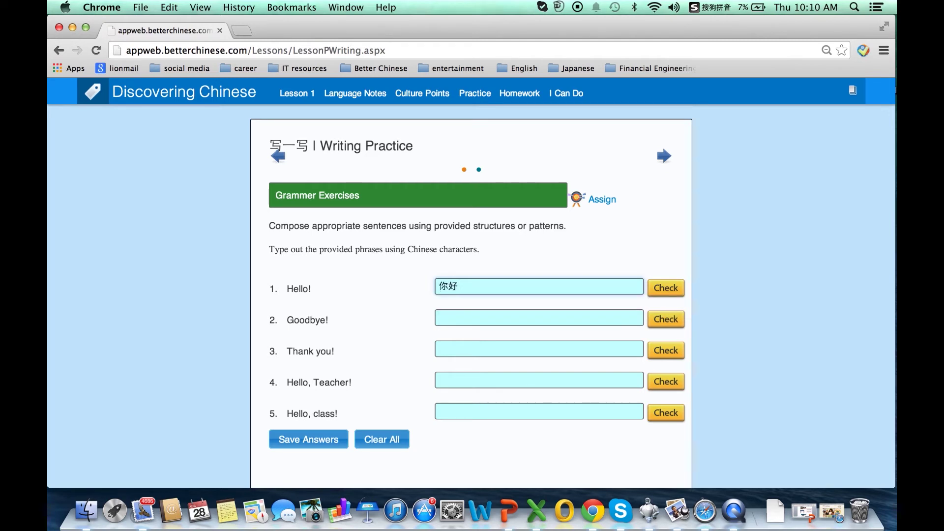
left_click(666, 288)
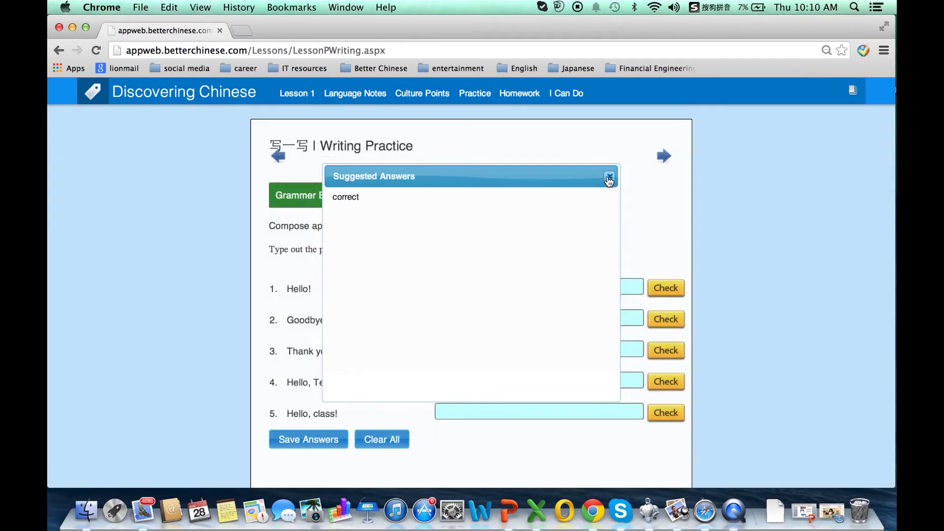
left_click(608, 178)
Step: On the Composition slide, type 你好 and 再见 in the answer box using pinyin
left_click(664, 156)
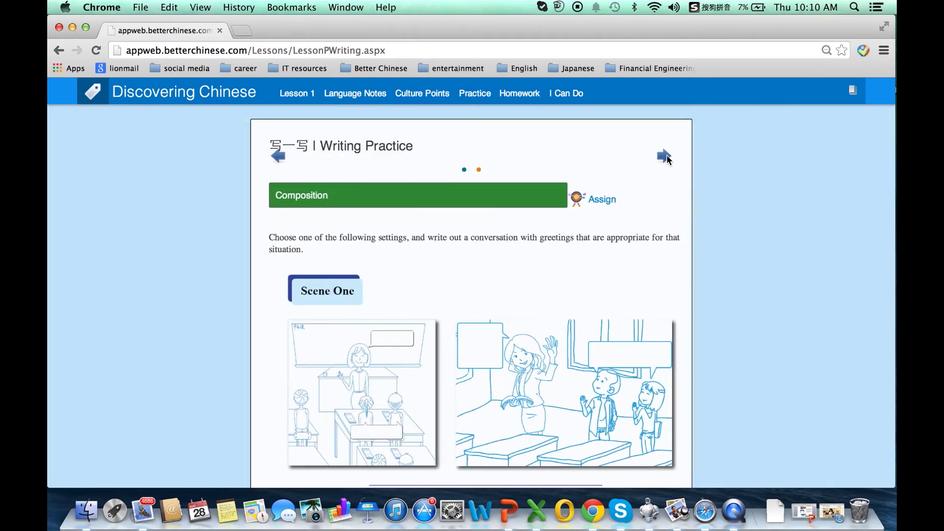
scroll(609, 260, "down", 5)
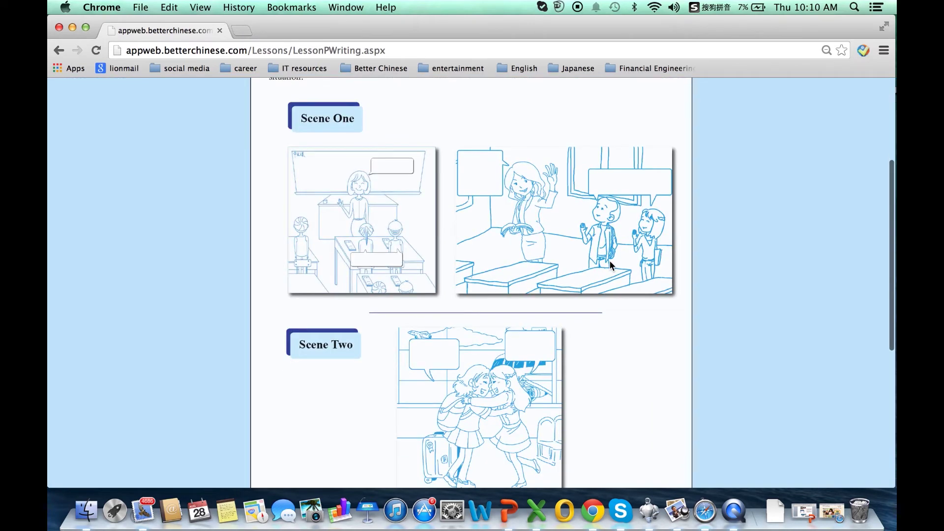
scroll(609, 260, "down", 4)
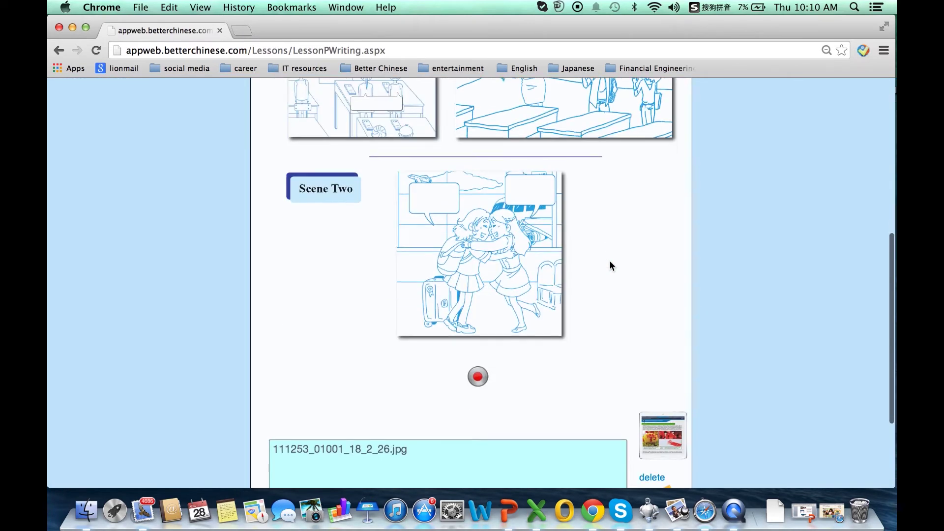
left_click(421, 452)
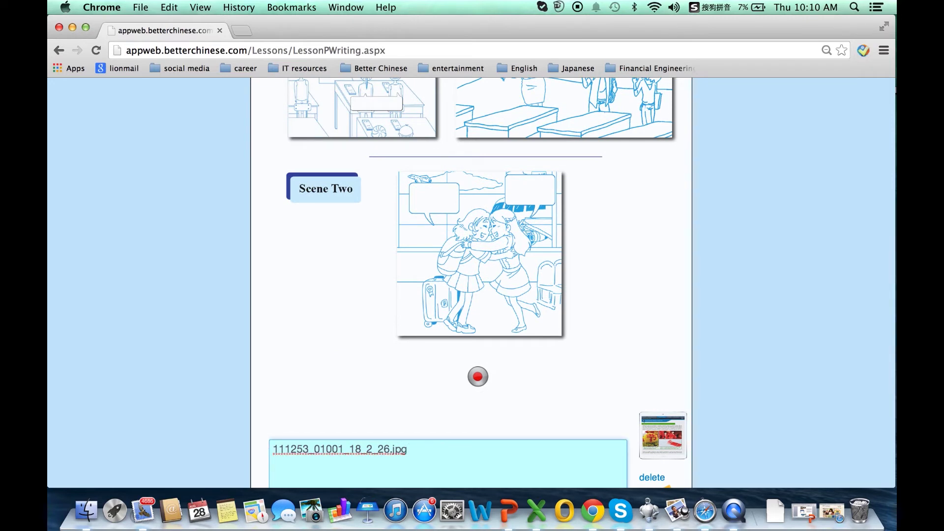
type("ni'ha'p")
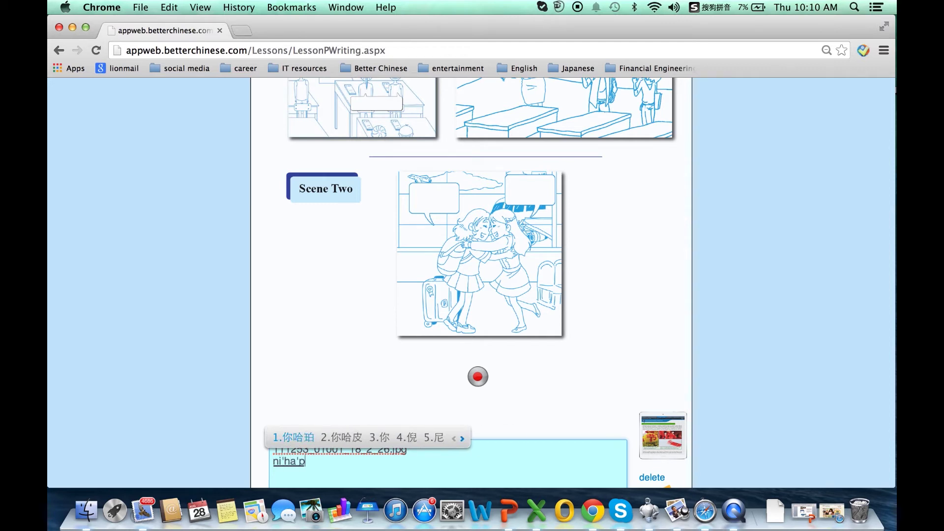
key("BackSpace")
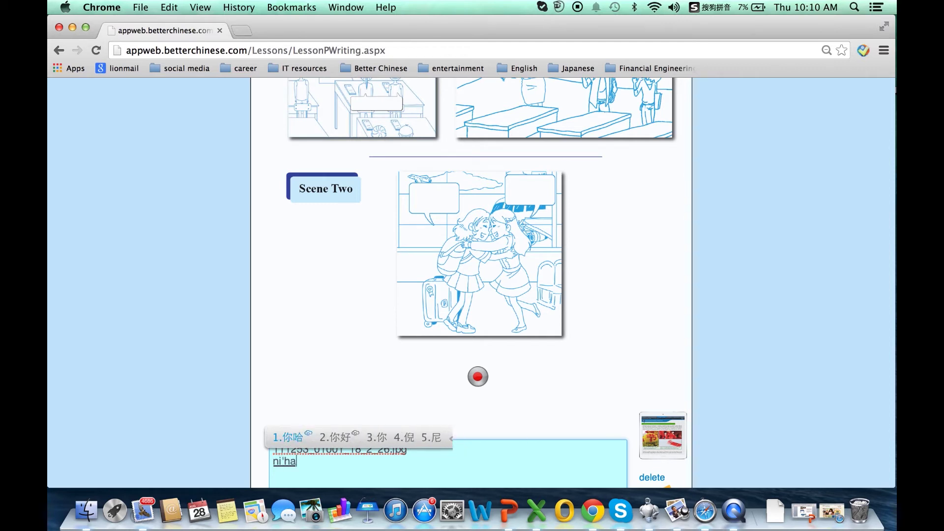
type("o")
key("space")
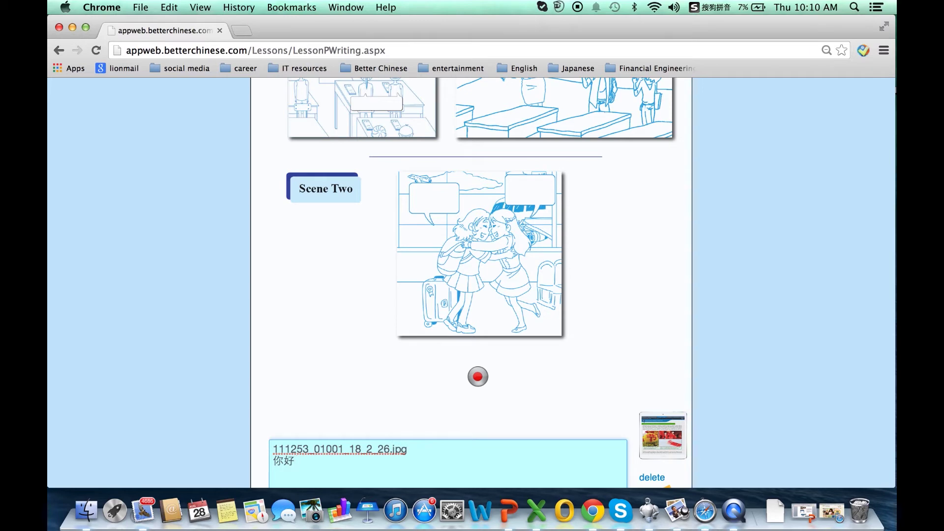
type("zai'jian")
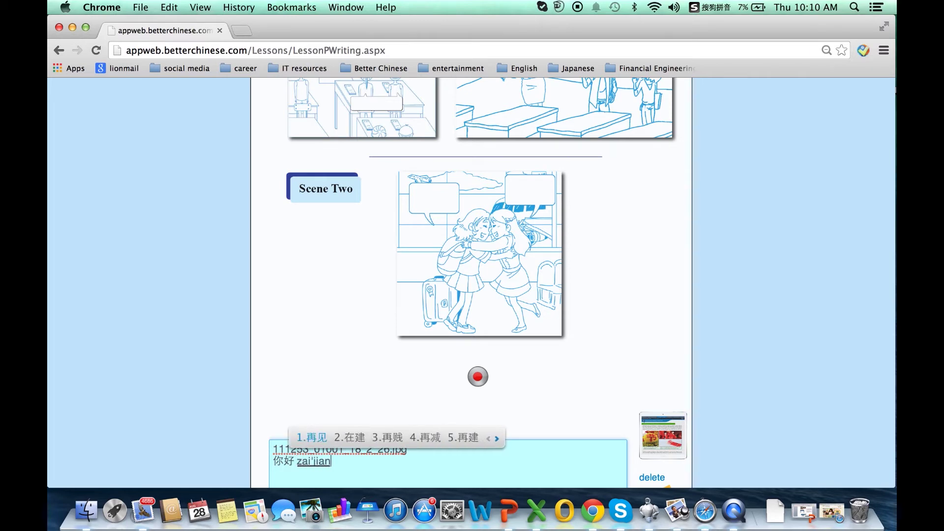
key("space")
scroll(494, 402, "up", 5)
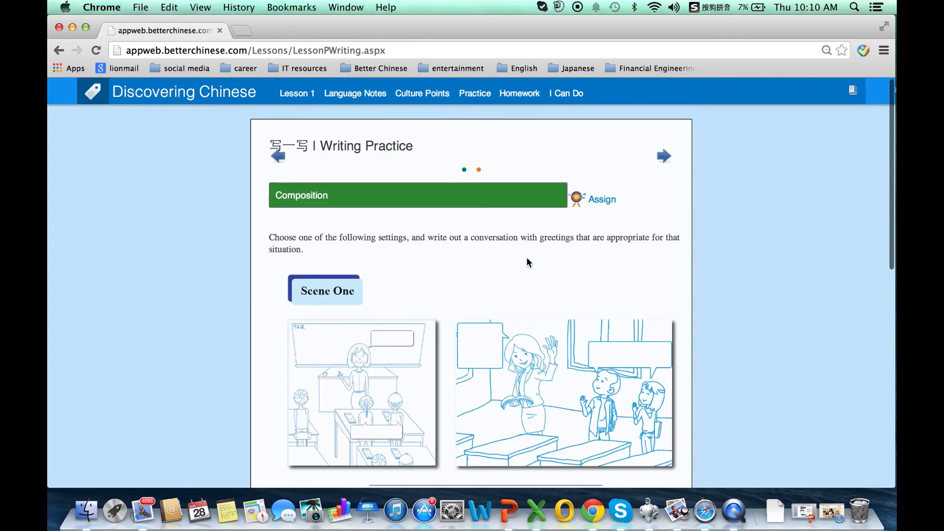
mouse_move(474, 93)
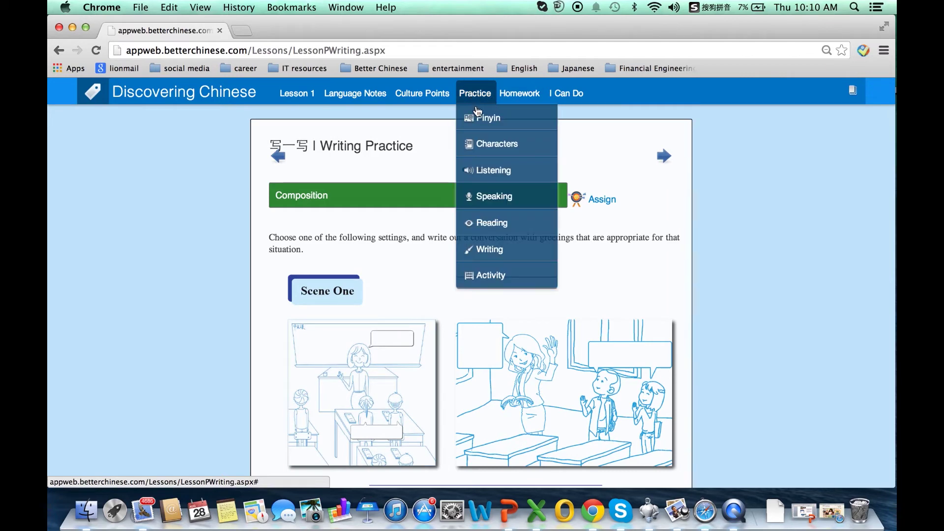
Step: View the Group Activity page on greetings, then switch to Listening Practice
left_click(490, 277)
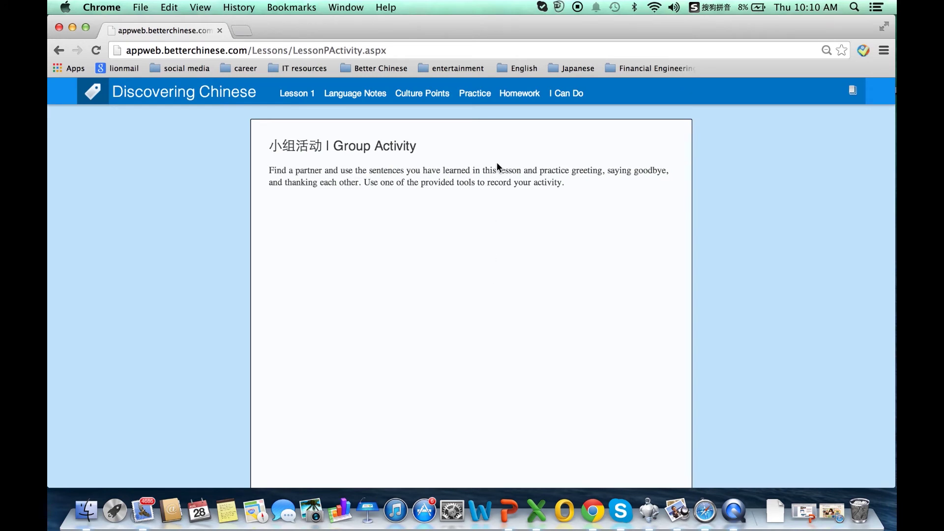
left_click(522, 94)
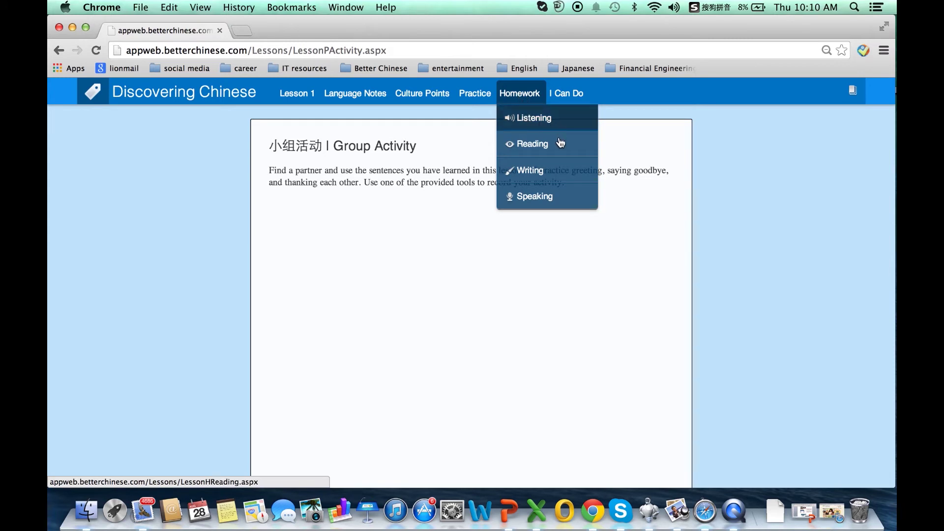
left_click(476, 94)
left_click(493, 176)
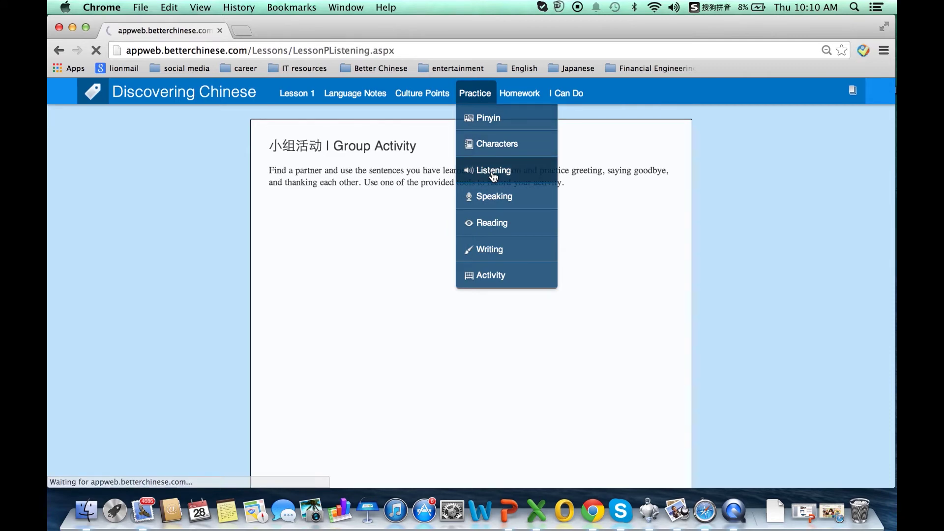
Step: Assign Listening Practice to the whole class with due date 08/31/2014 and confirm it
left_click(666, 150)
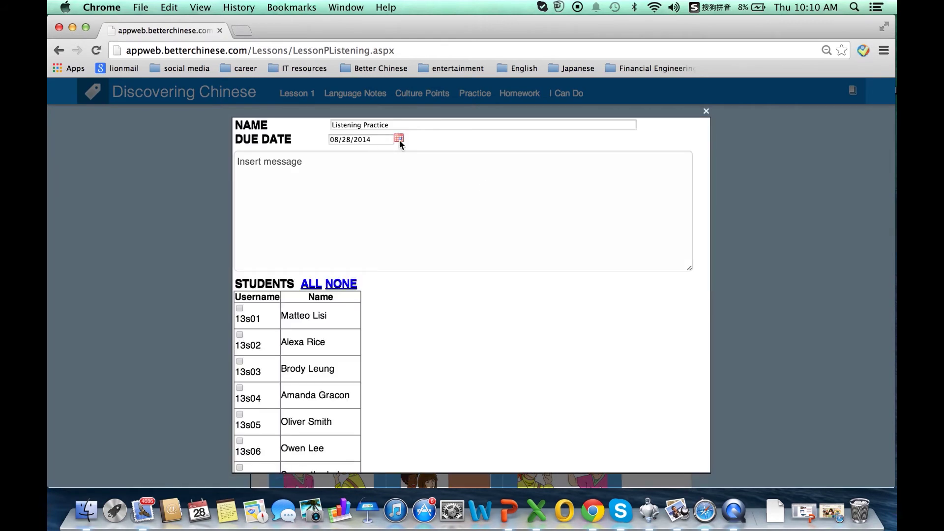
left_click(399, 139)
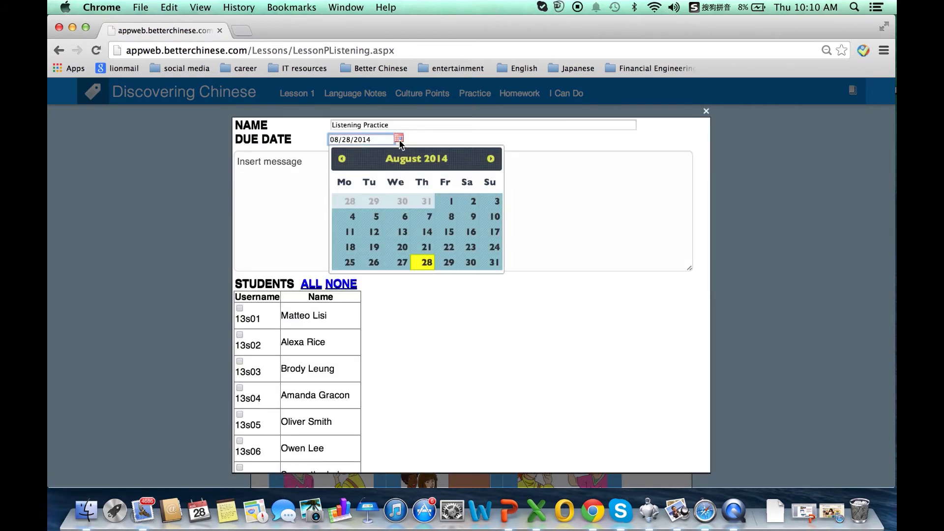
left_click(494, 263)
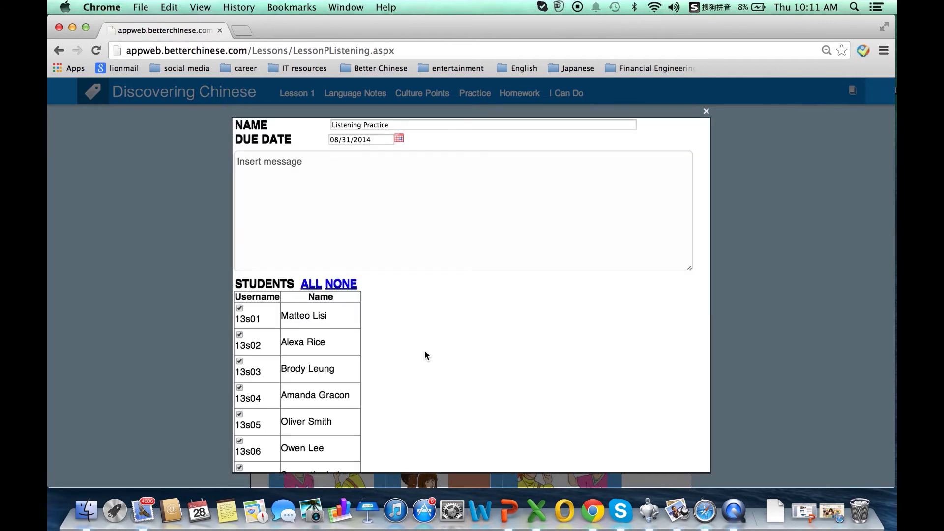
scroll(424, 352, "down", 1)
scroll(424, 352, "down", 2)
scroll(424, 352, "down", 2)
scroll(424, 351, "down", 1)
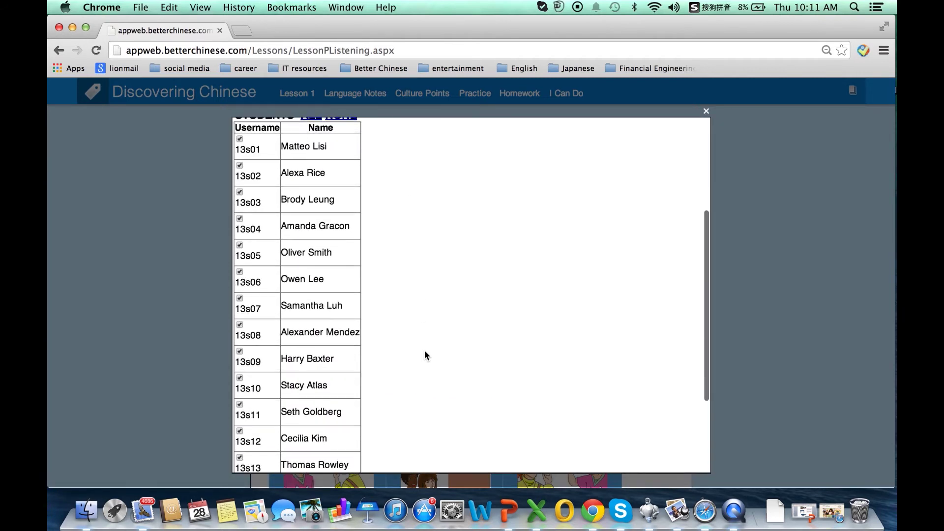
scroll(425, 352, "down", 1)
scroll(425, 353, "down", 2)
scroll(425, 353, "down", 1)
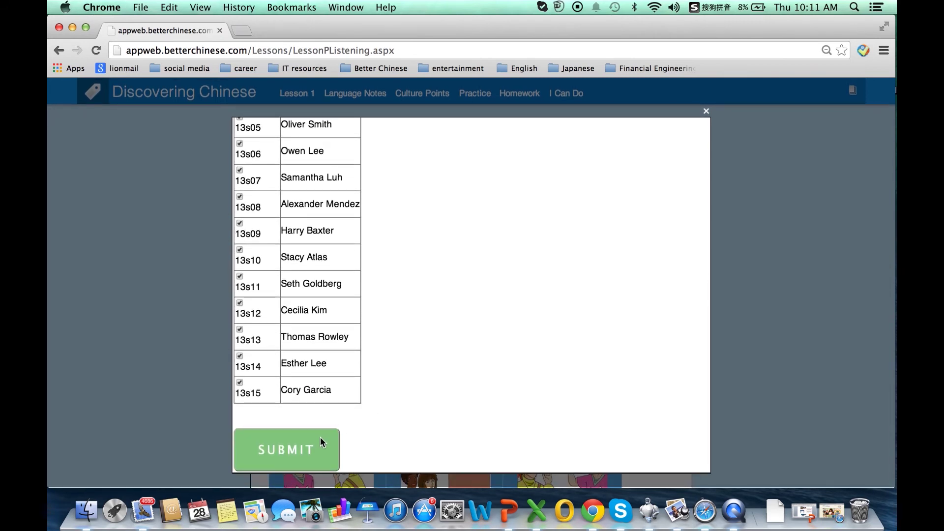
left_click(290, 450)
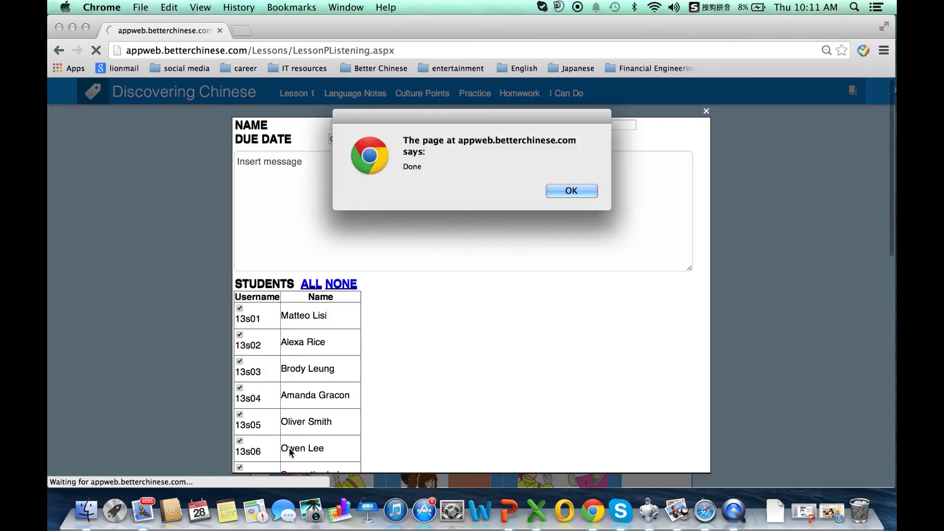
left_click(564, 192)
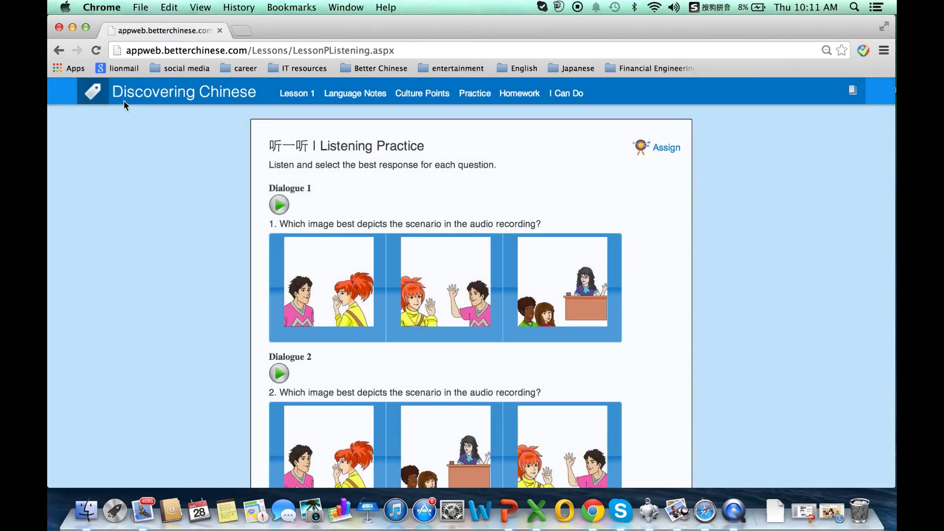
left_click(92, 92)
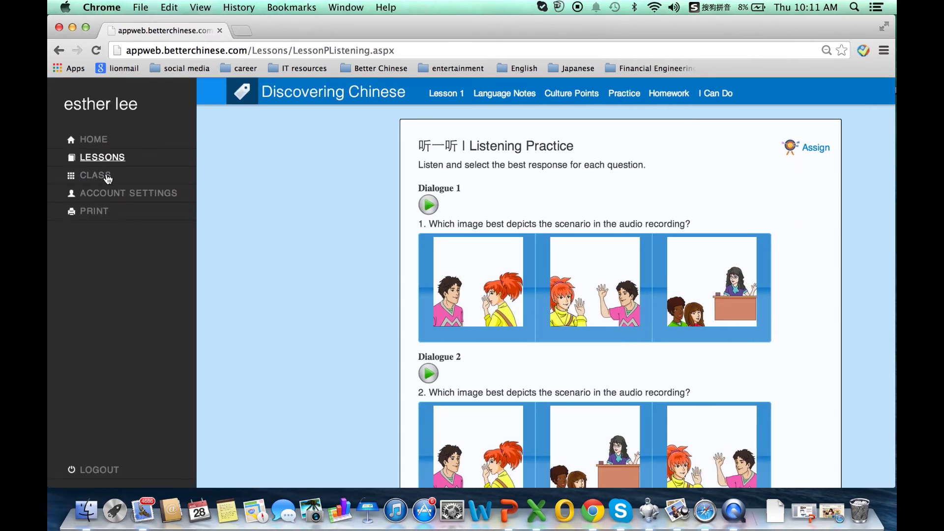
left_click(106, 178)
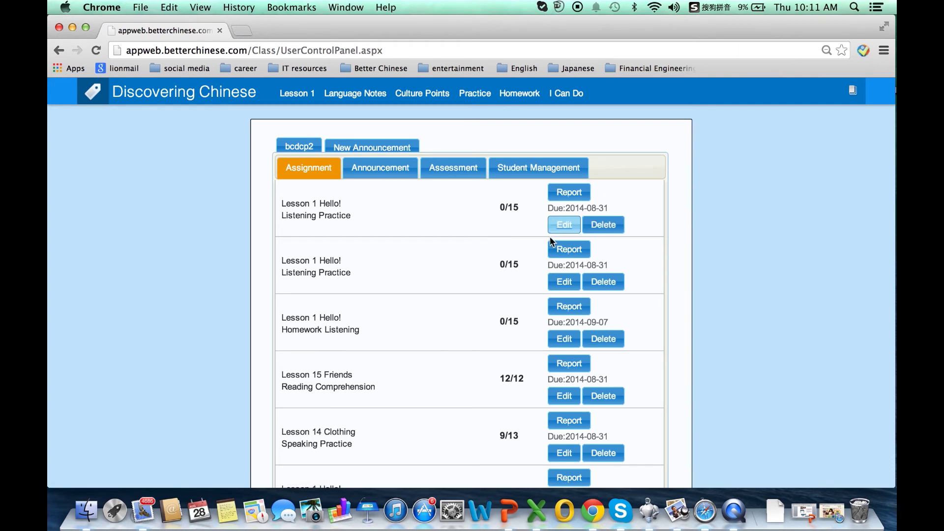
left_click(562, 224)
scroll(640, 374, "down", 1)
scroll(641, 373, "down", 3)
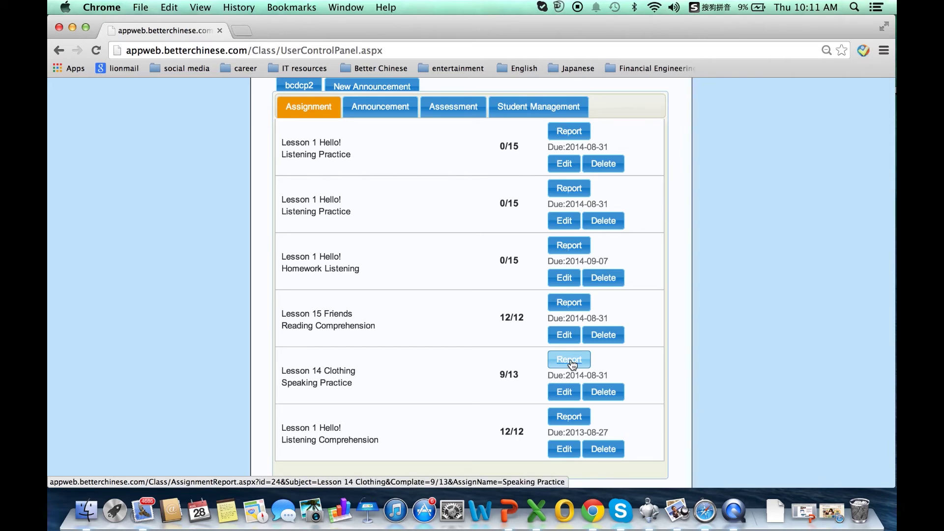
left_click(577, 304)
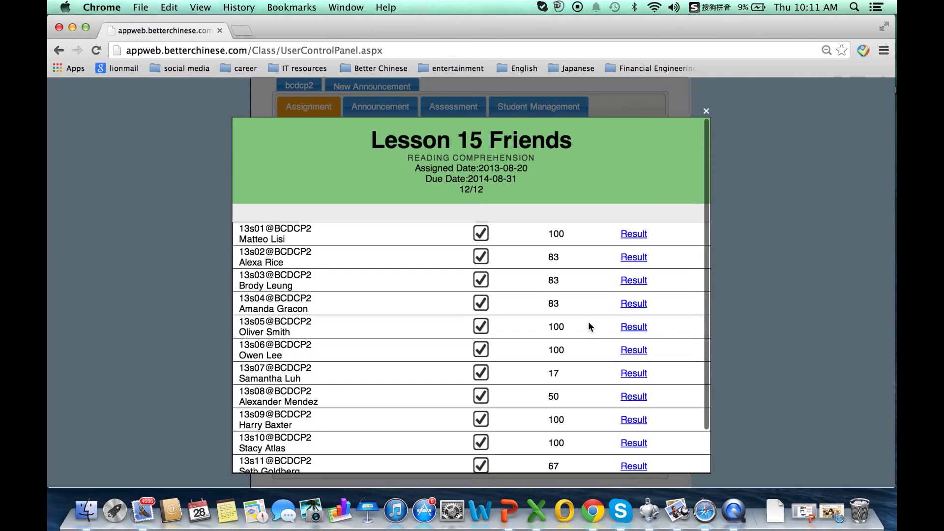
left_click(633, 234)
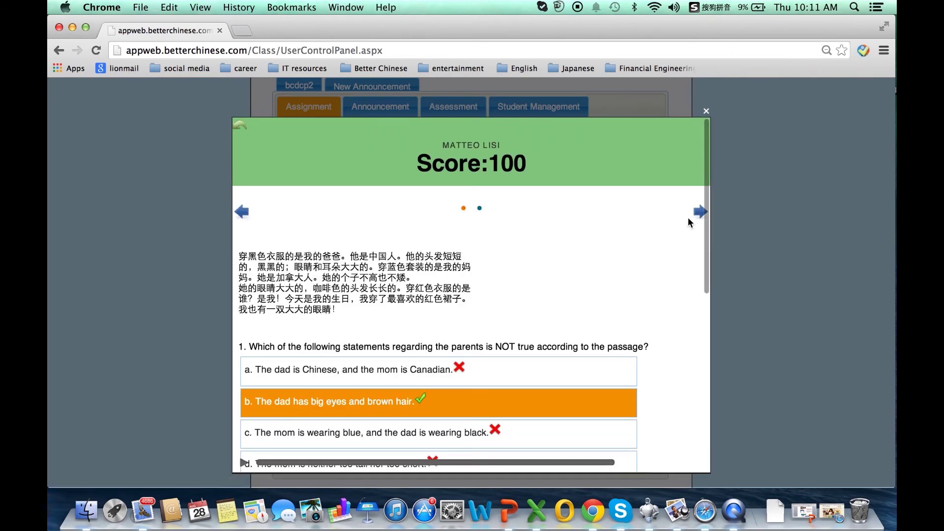
scroll(599, 322, "down", 5)
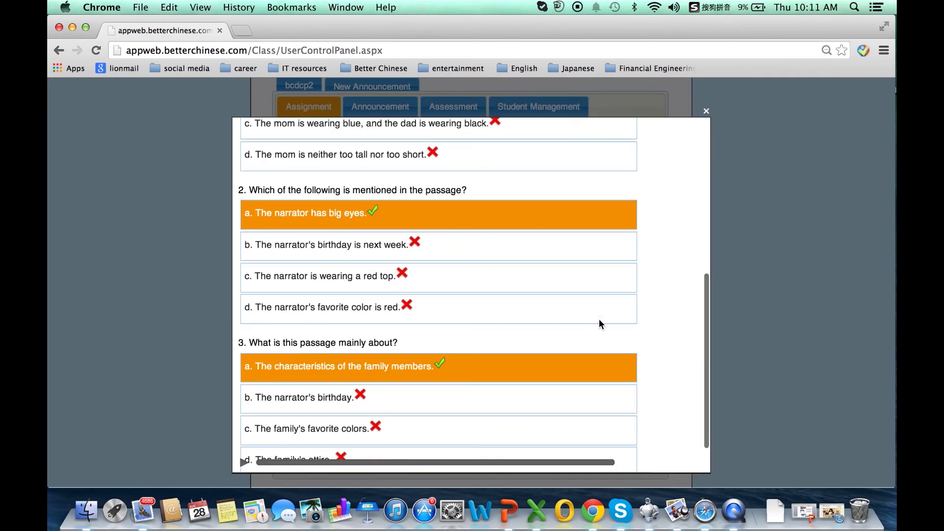
scroll(598, 323, "up", 5)
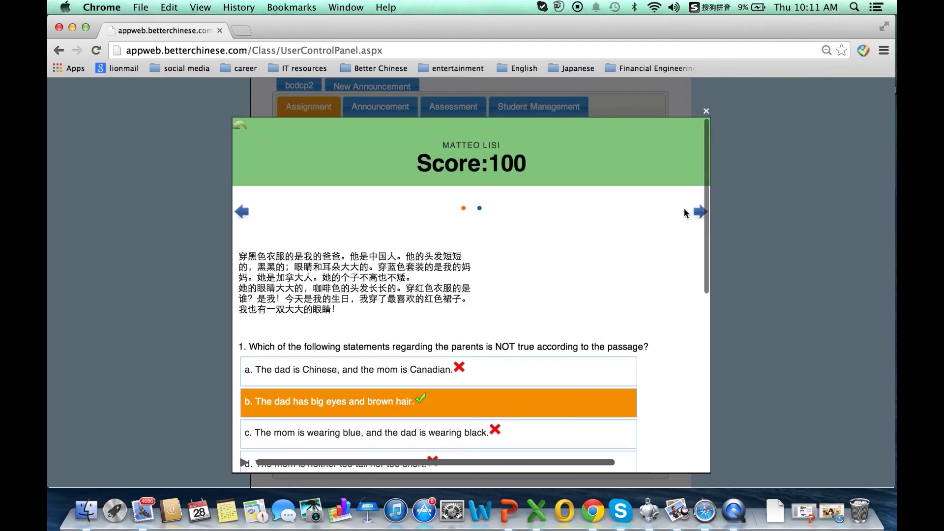
left_click(698, 212)
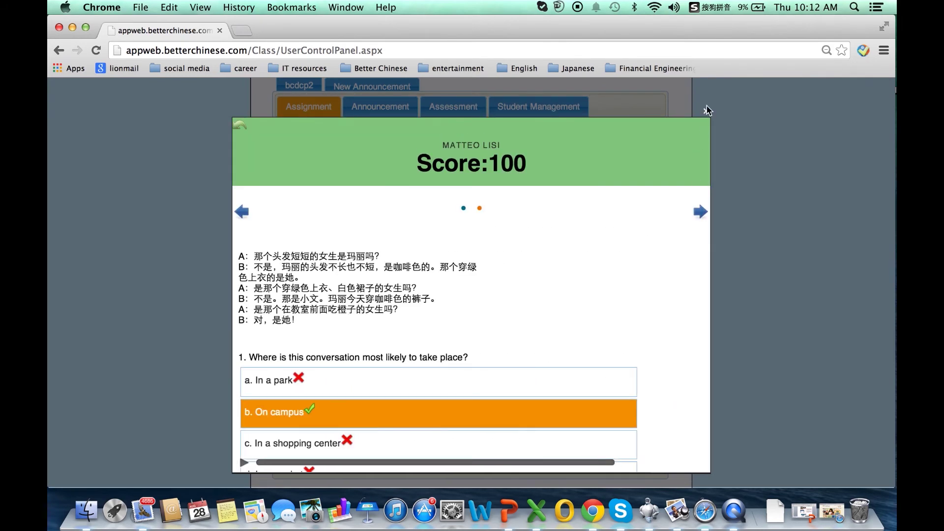
left_click(707, 111)
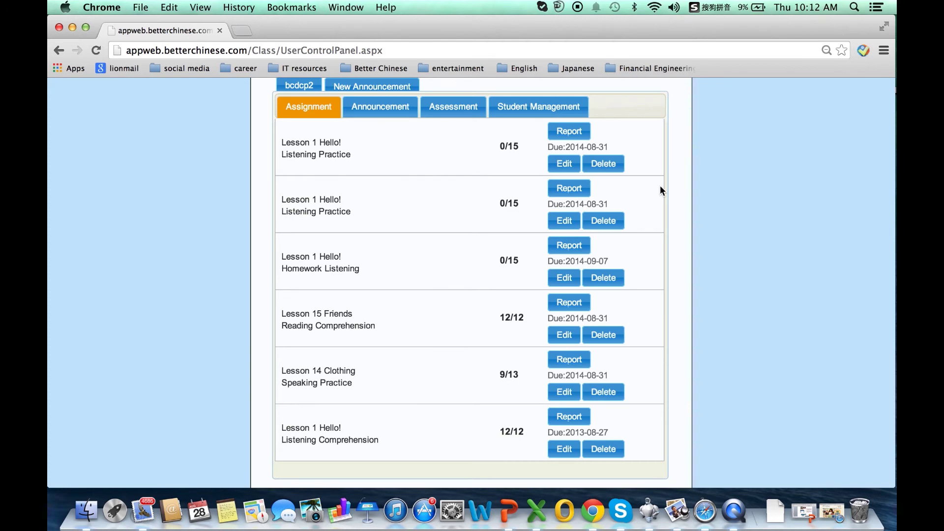
left_click(574, 368)
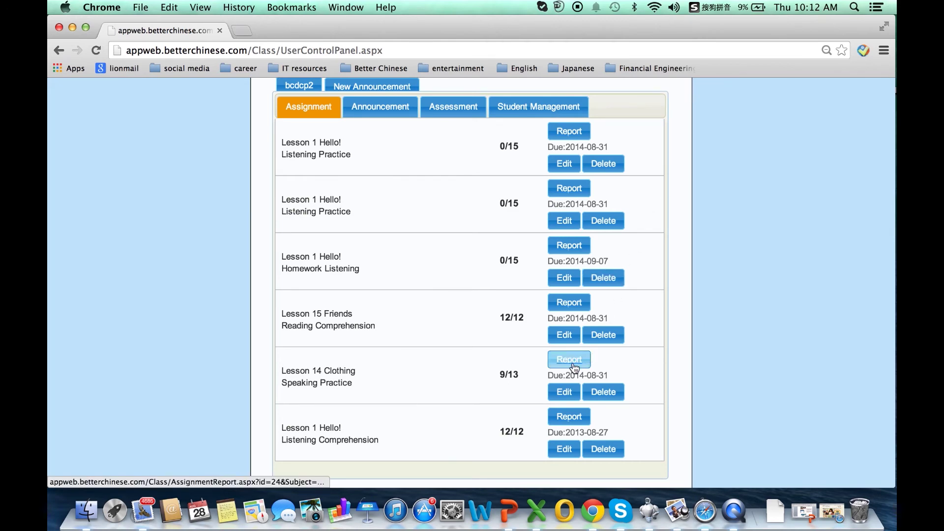
Step: Open the Lesson 14 Clothing speaking report and play an ungraded student's answer louder
left_click(564, 364)
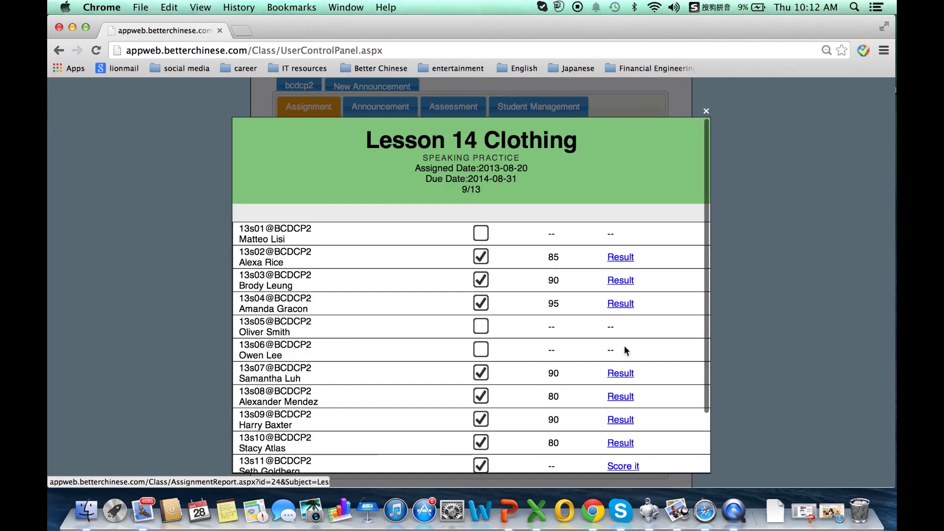
scroll(641, 339, "down", 2)
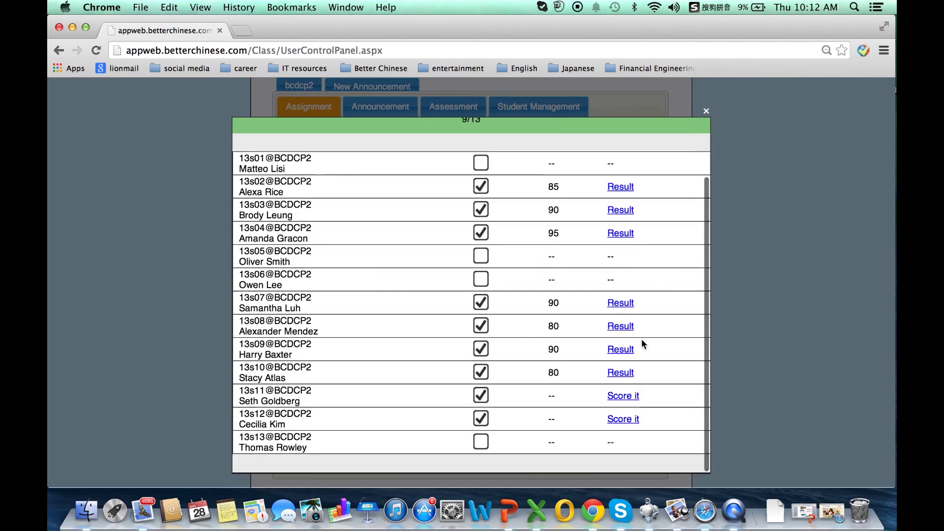
left_click(625, 399)
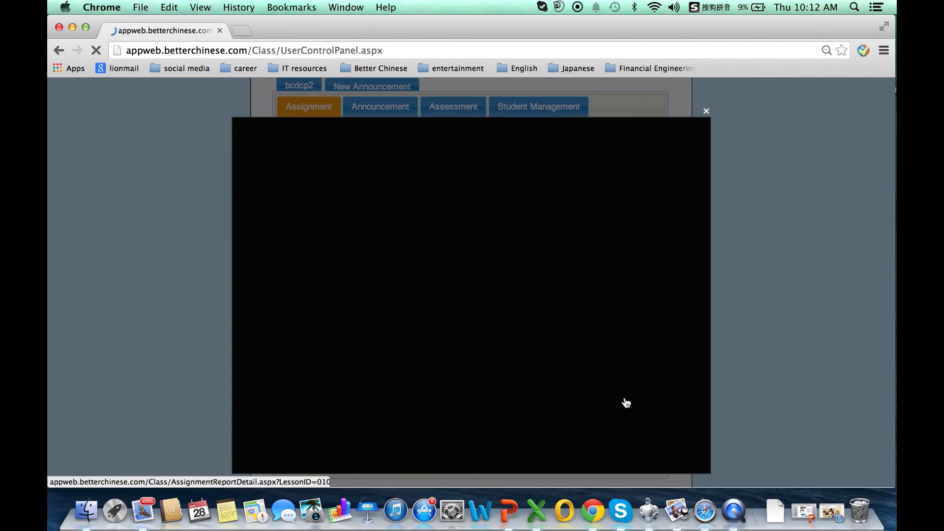
scroll(679, 363, "down", 2)
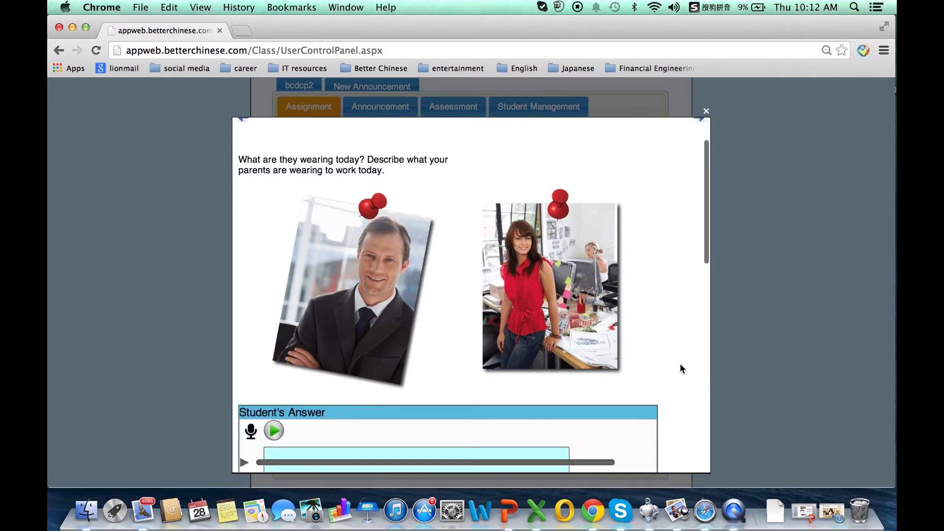
scroll(680, 368, "down", 2)
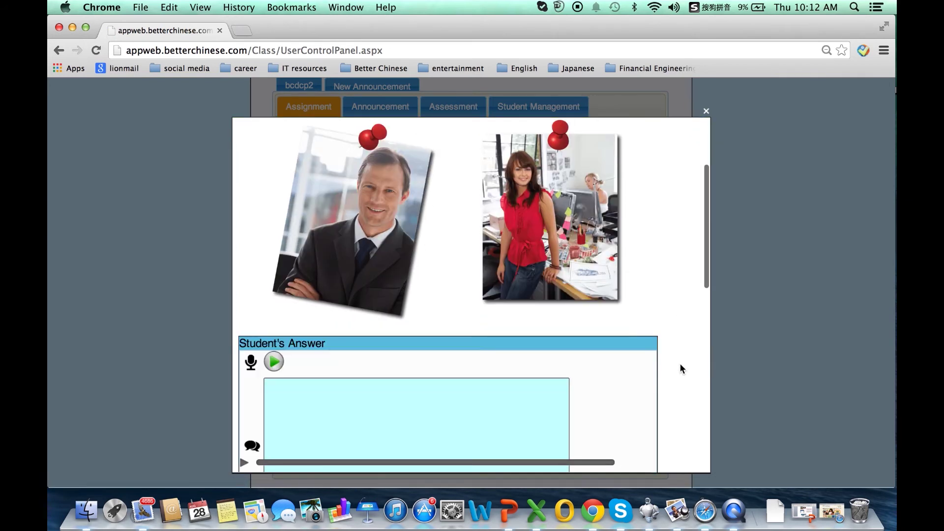
left_click(274, 361)
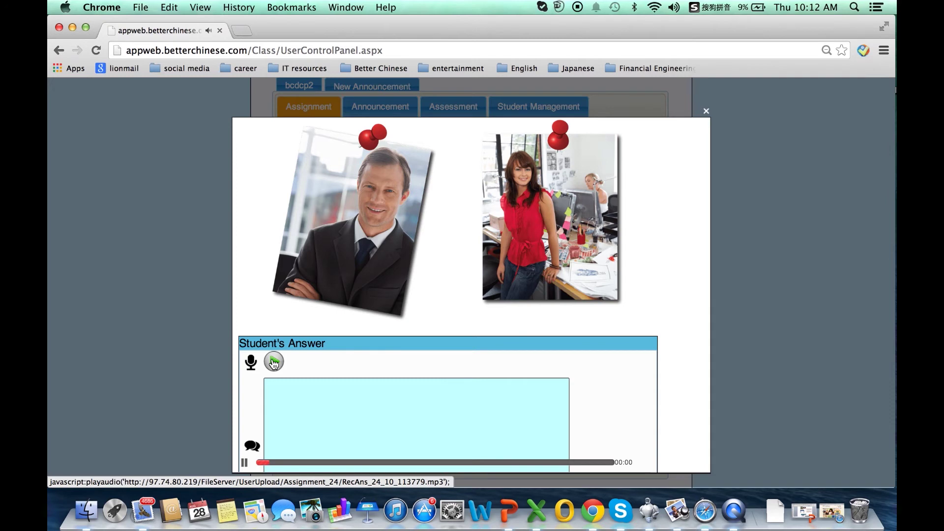
key("XF86AudioRaiseVolume")
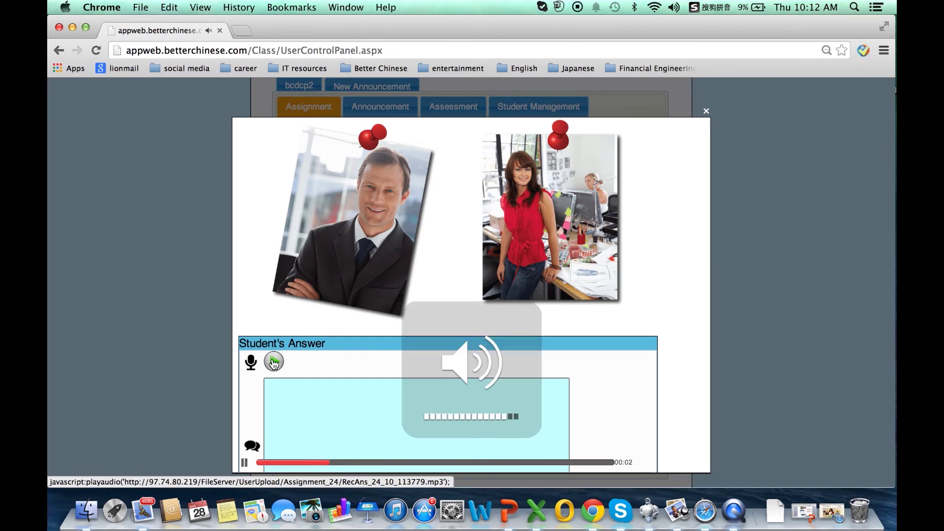
key("XF86AudioRaiseVolume")
key("XF86AudioRaiseVolume")
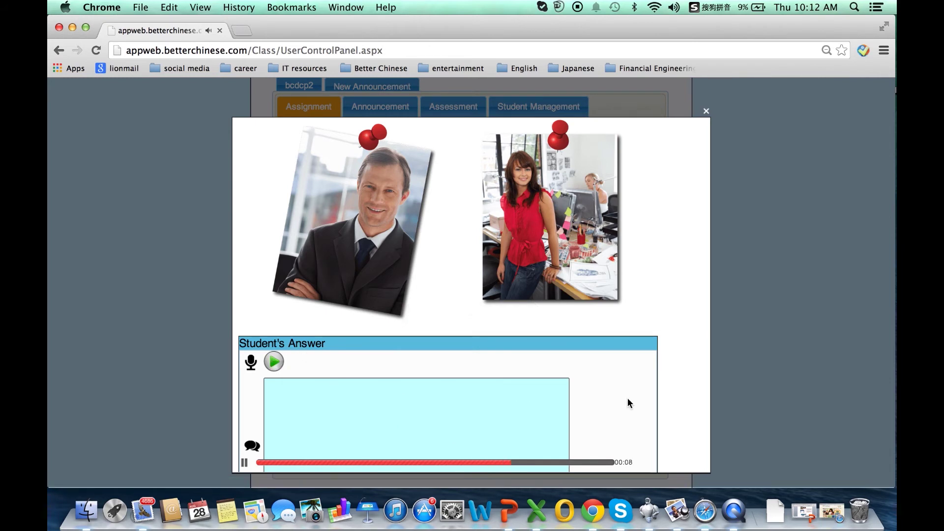
scroll(610, 385, "down", 5)
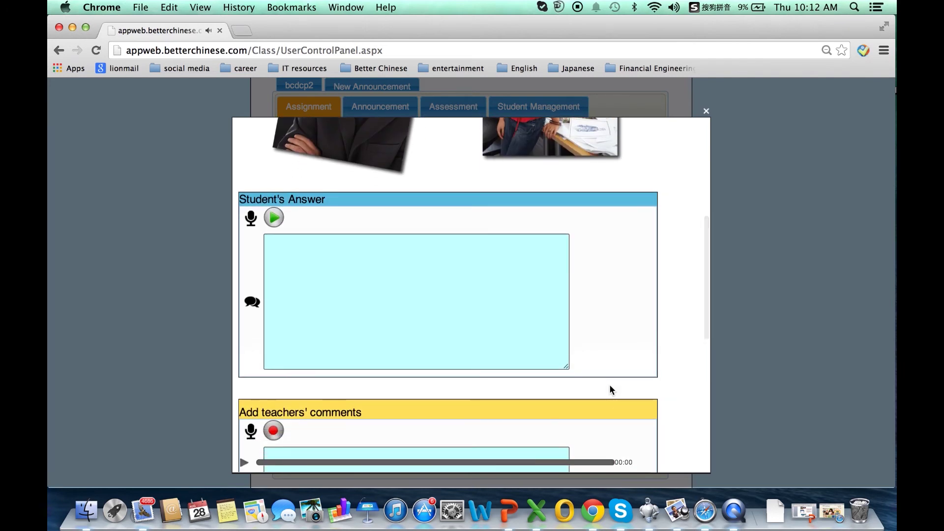
scroll(610, 384, "down", 3)
type("You shou")
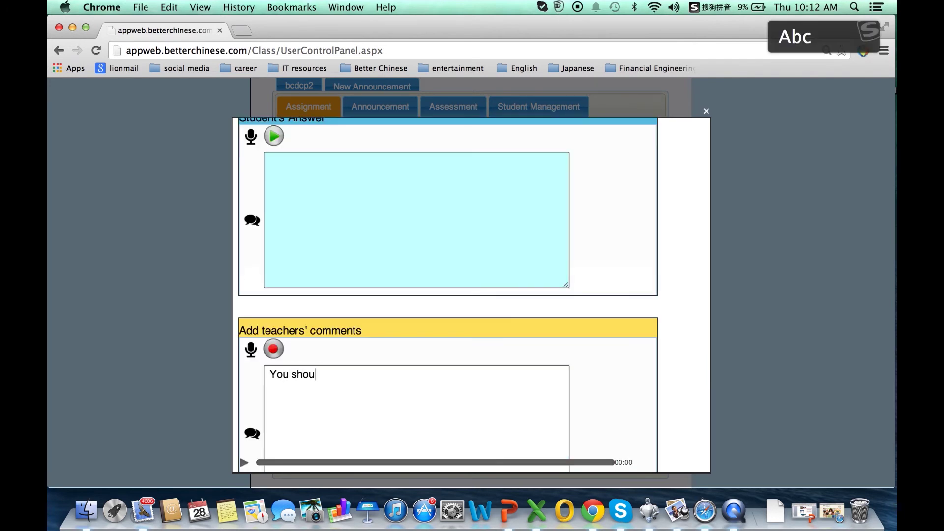
type("ld say")
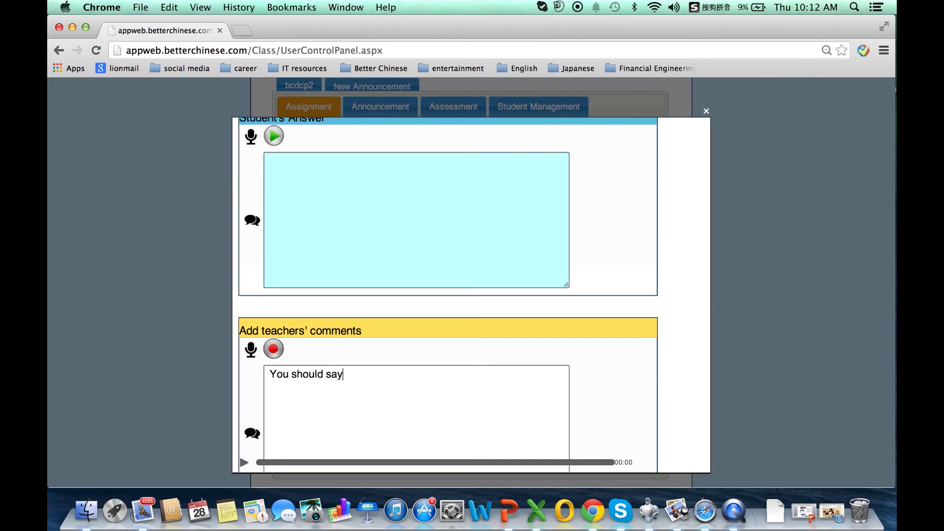
Step: Comment on the answer: 'You should say 黑色 instead of 蓝色 in this situation here.'
key("shift")
type("h")
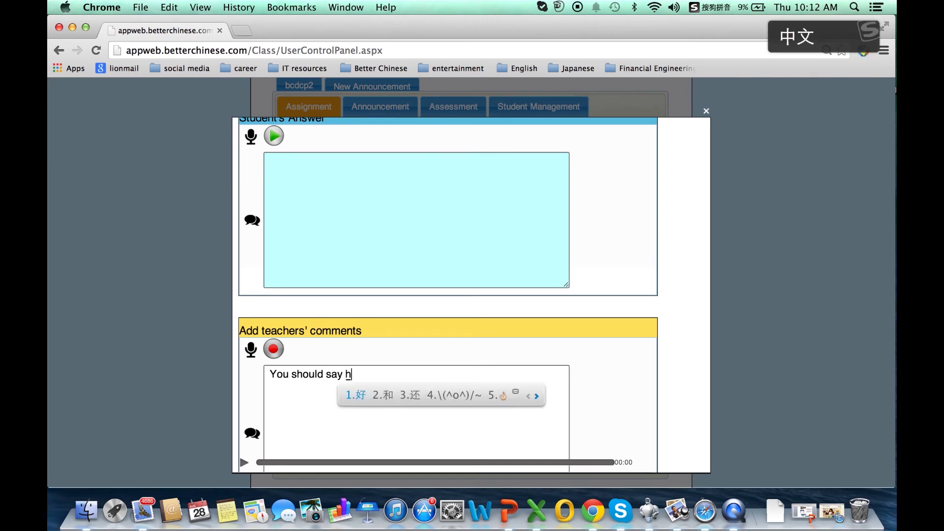
type("eise")
key("space")
key("shift")
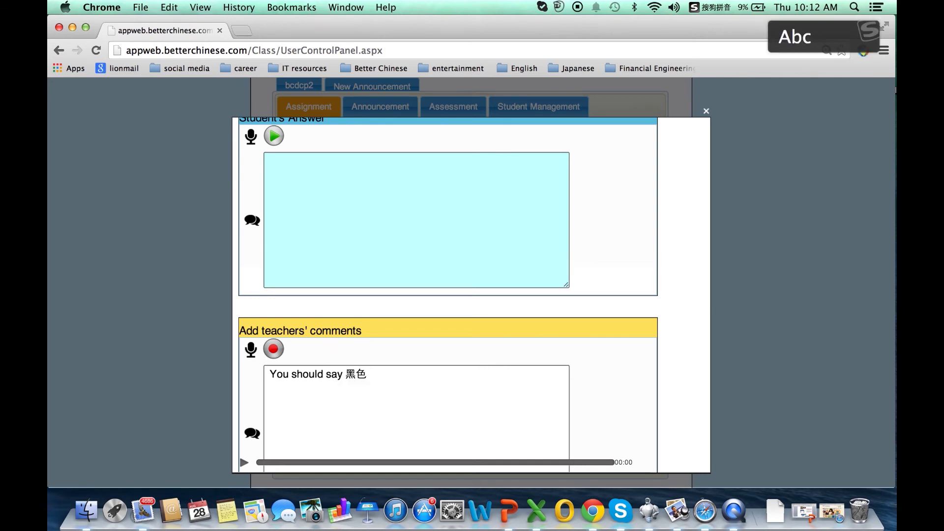
type("nstead")
type(" of")
key("shift")
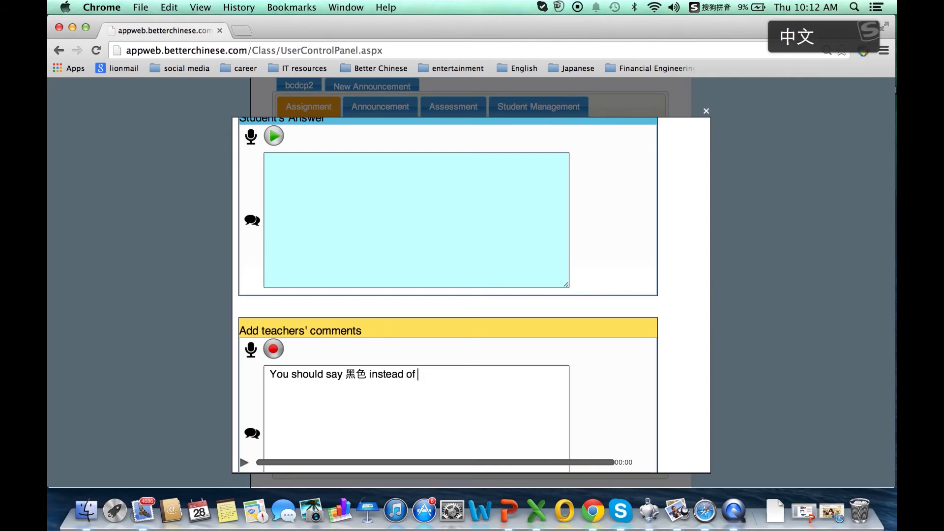
type("lan'se")
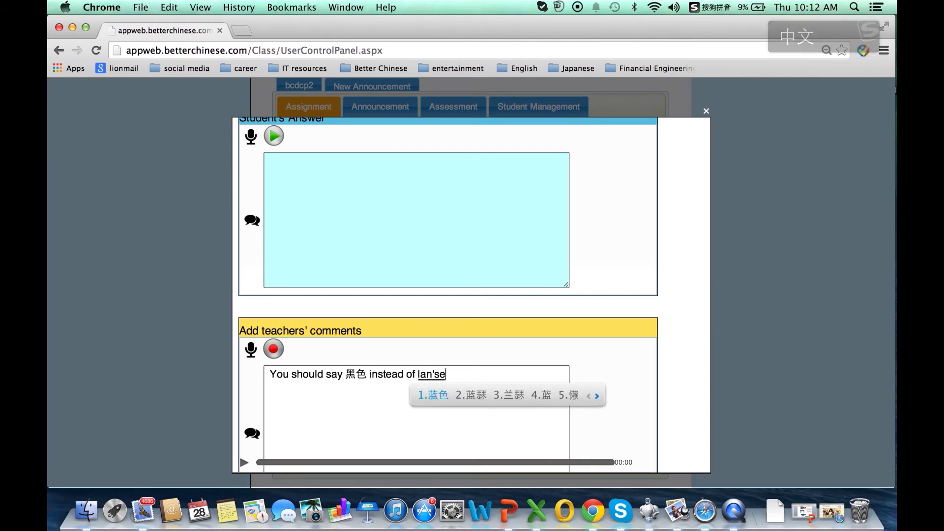
key("space")
type("蓝色 in t")
key("shift")
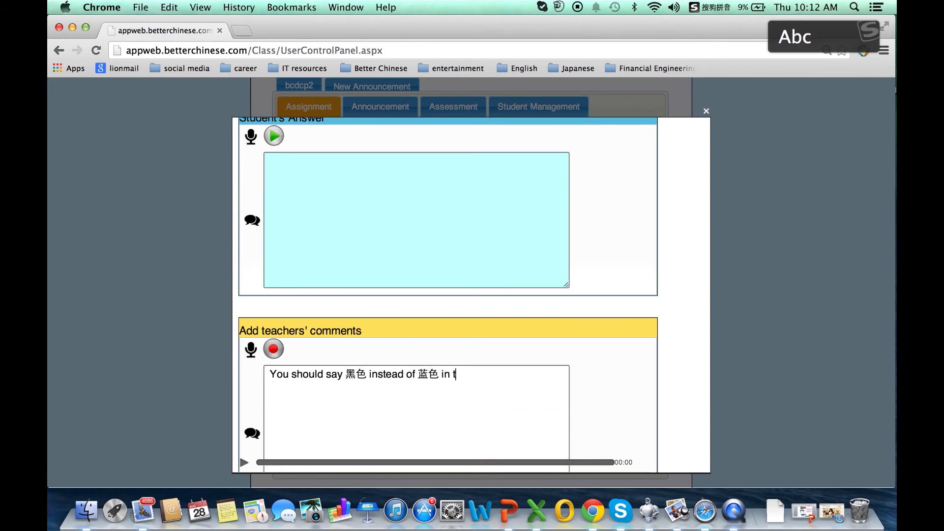
type("his situat")
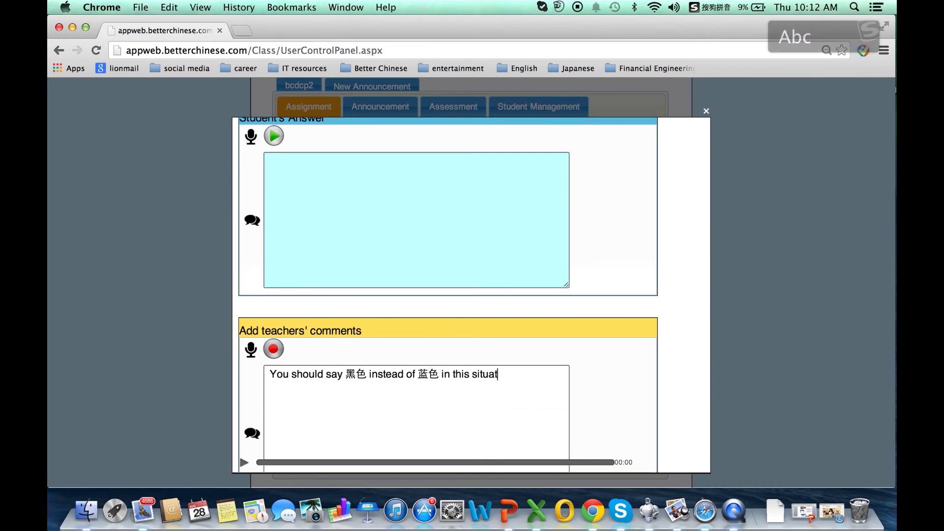
type("ion here.")
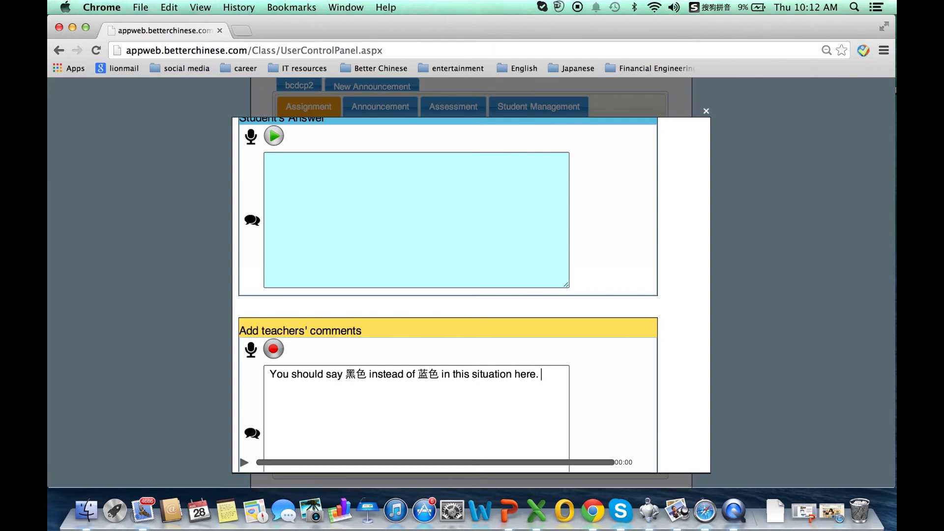
scroll(269, 410, "up", 2)
left_click(274, 411)
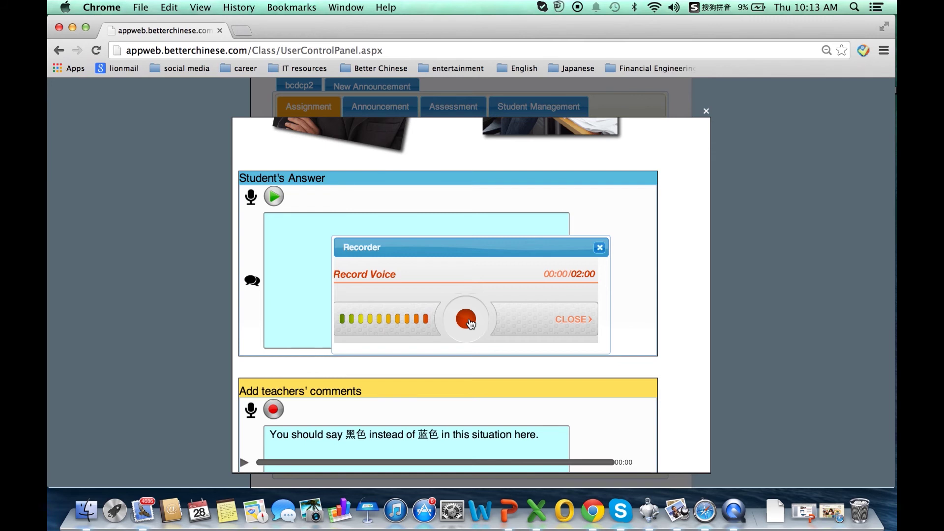
Step: Close the voice recorder after recording the spoken comment
left_click(575, 321)
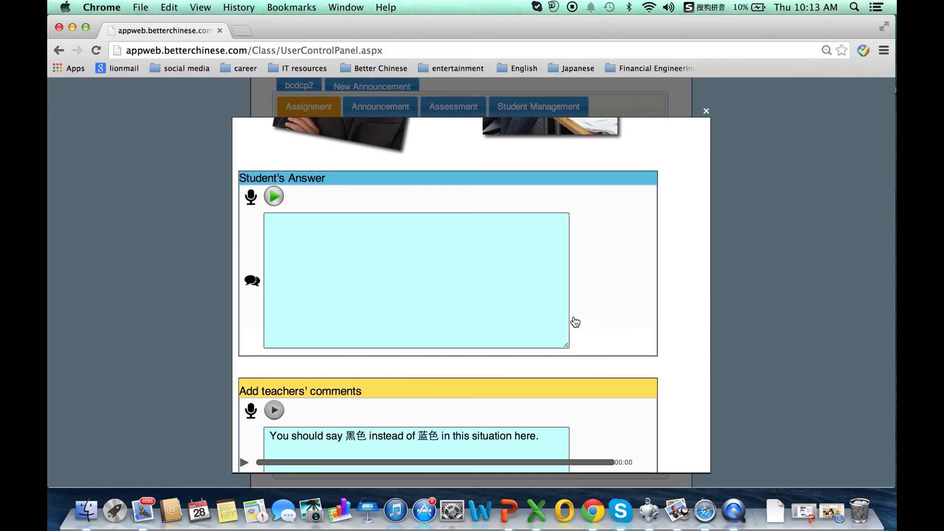
scroll(574, 320, "up", 10)
Step: Advance to the scoring slide, give the submission a score of 90, and confirm
left_click(696, 177)
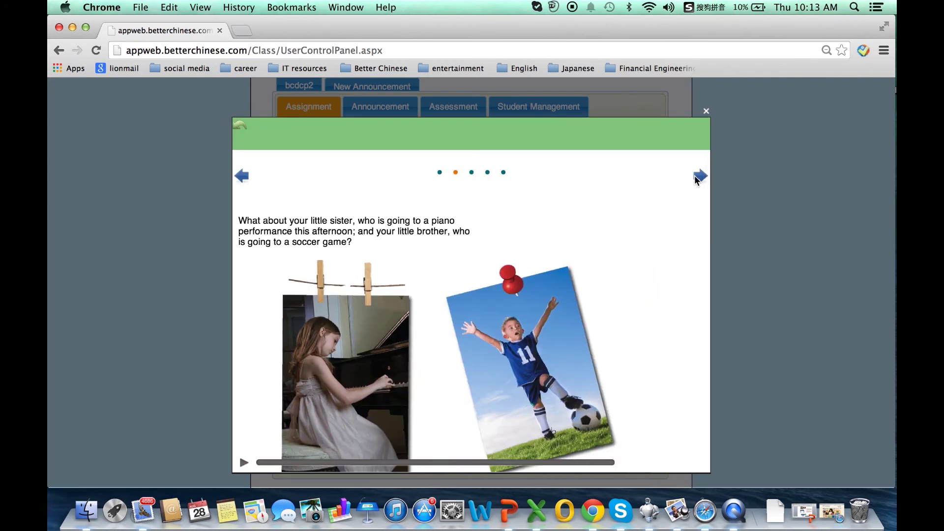
left_click(699, 175)
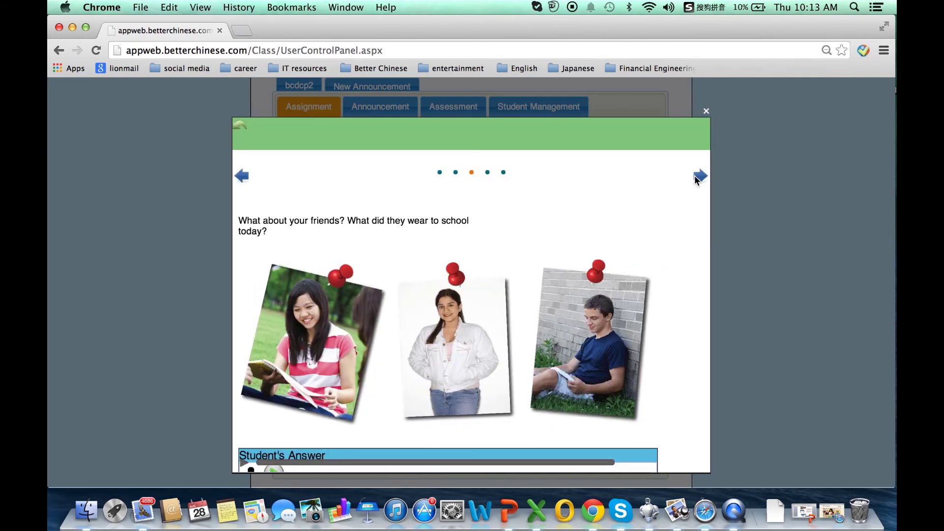
left_click(697, 175)
left_click(696, 175)
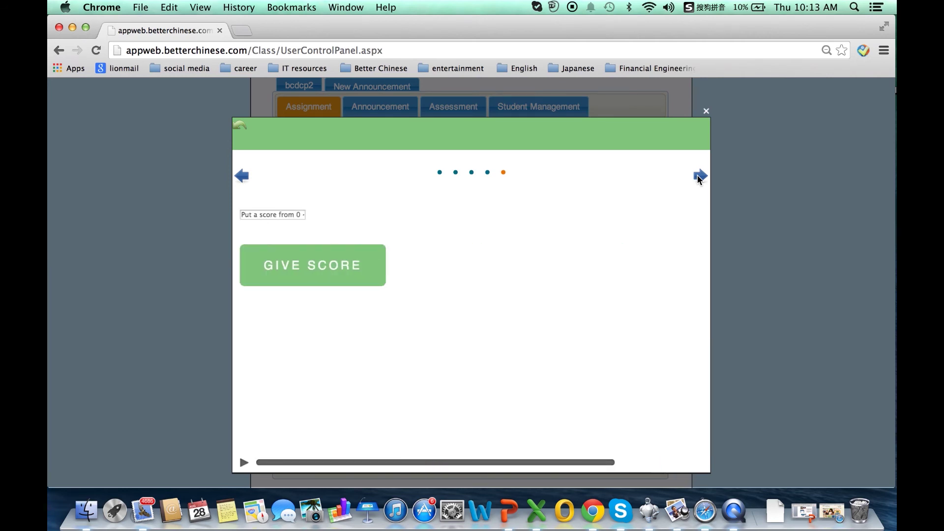
left_click(260, 216)
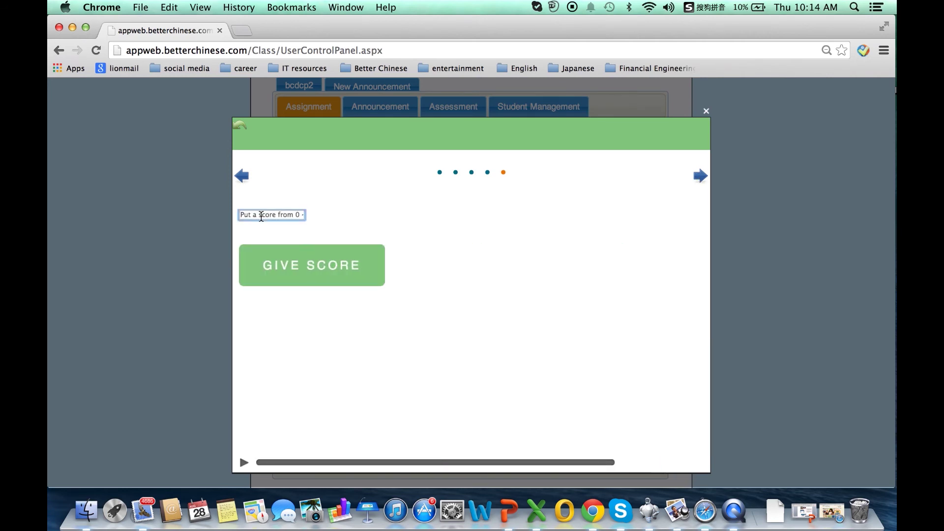
type("90")
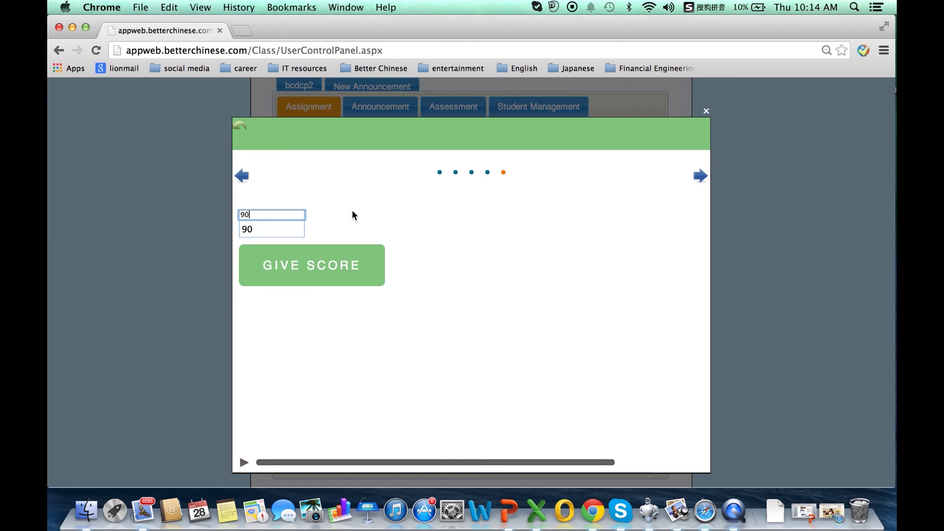
left_click(351, 214)
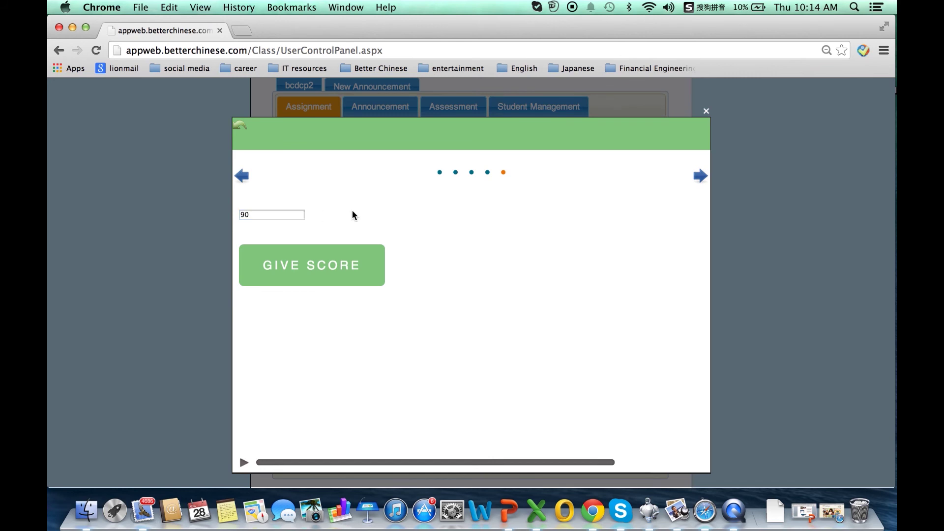
left_click(324, 273)
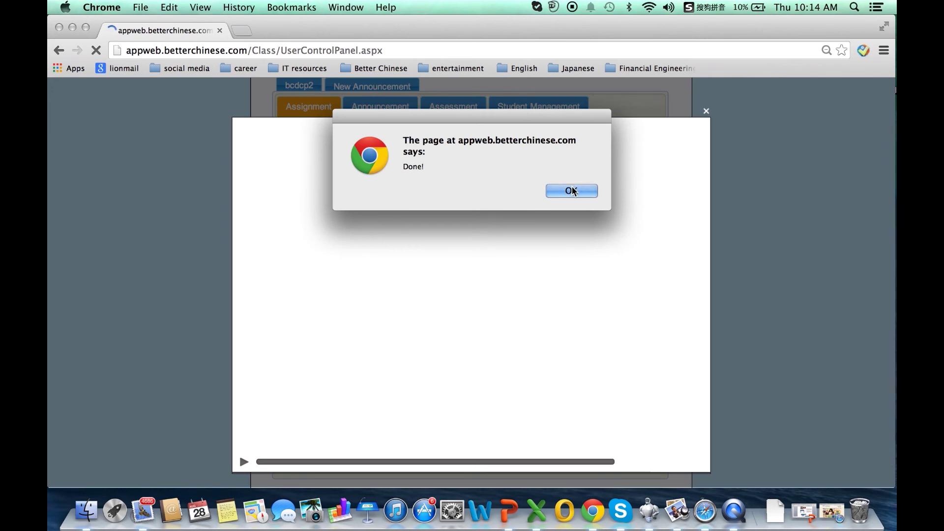
left_click(572, 191)
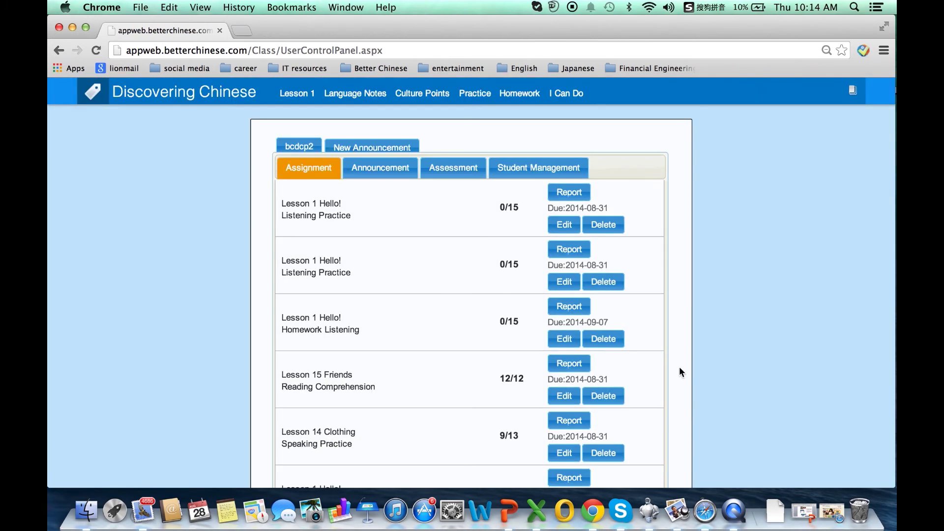
Step: Check a student's 07/29/2013–08/28/2013 report card (Listening C 75, Reading A 100), then close it
left_click(525, 166)
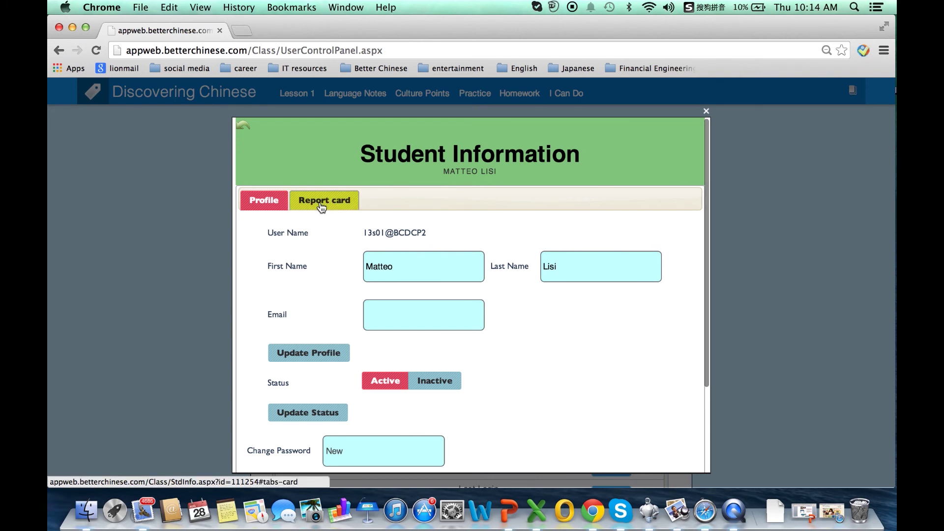
left_click(320, 201)
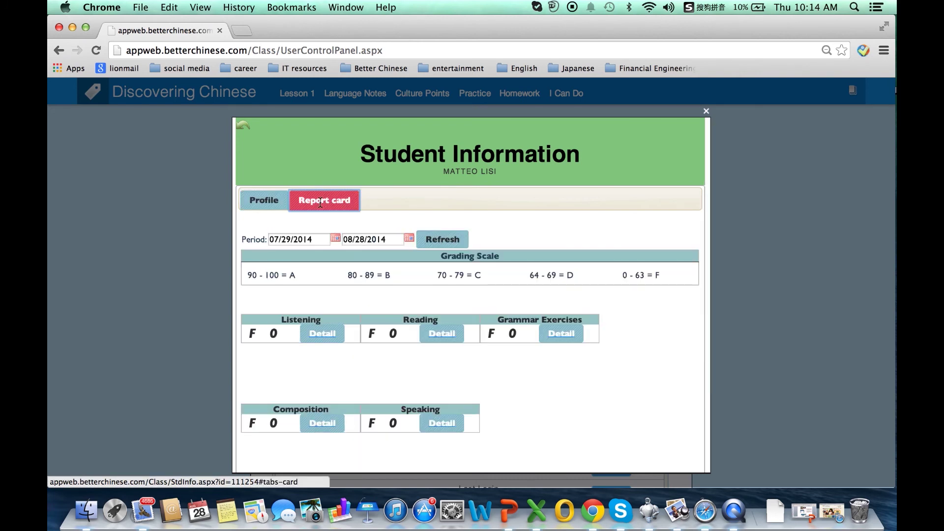
left_click(313, 240)
left_click(317, 240)
key("BackSpace")
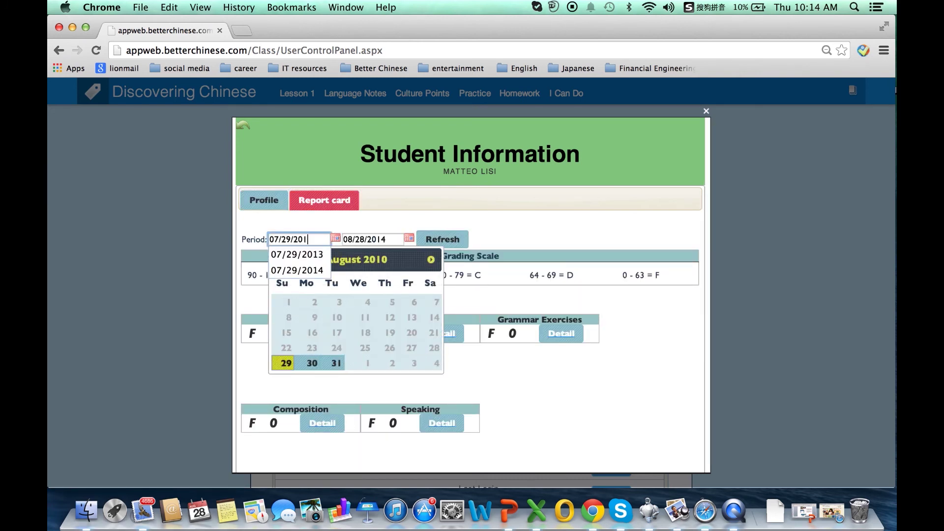
type("3")
left_click(389, 239)
key("BackSpace")
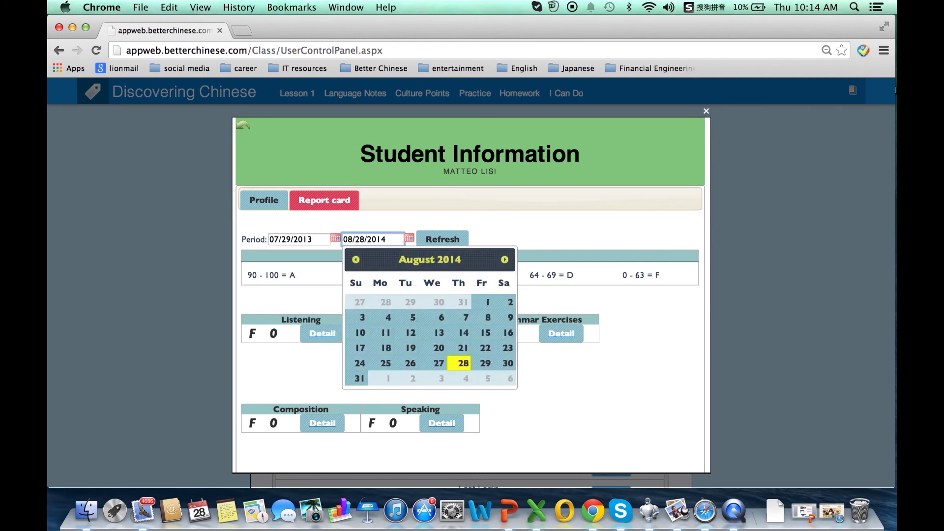
type("3")
left_click(447, 240)
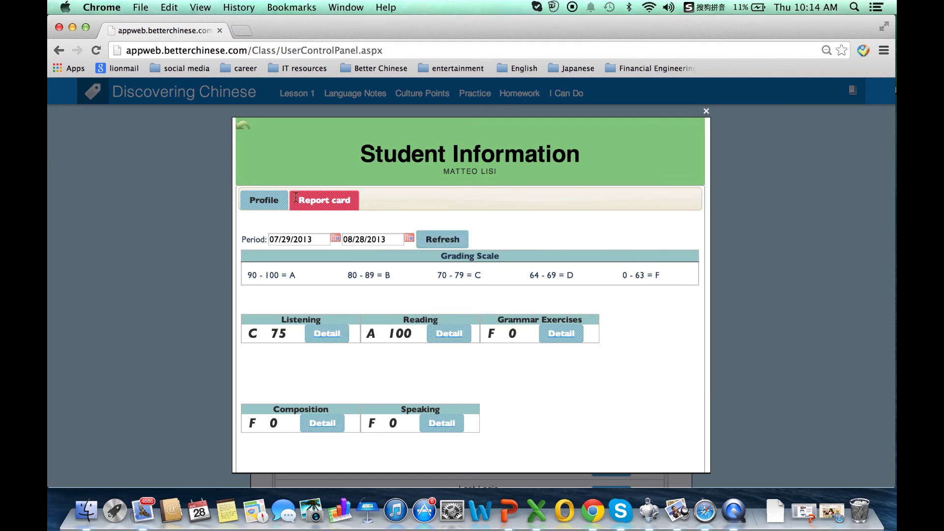
left_click(705, 113)
left_click(384, 164)
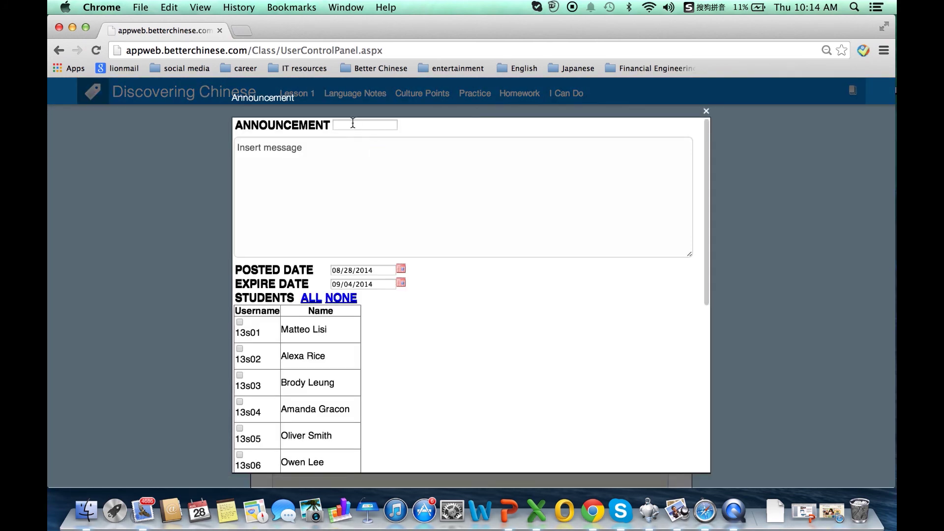
Step: Post an announcement about tomorrow's mid-term exam in Room503 to all fifteen students
left_click(353, 124)
type("mid")
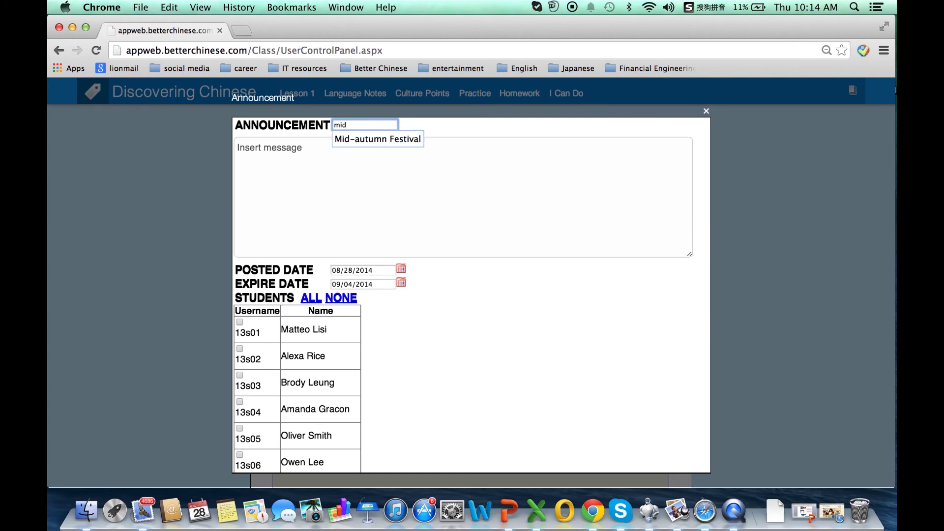
type("-term")
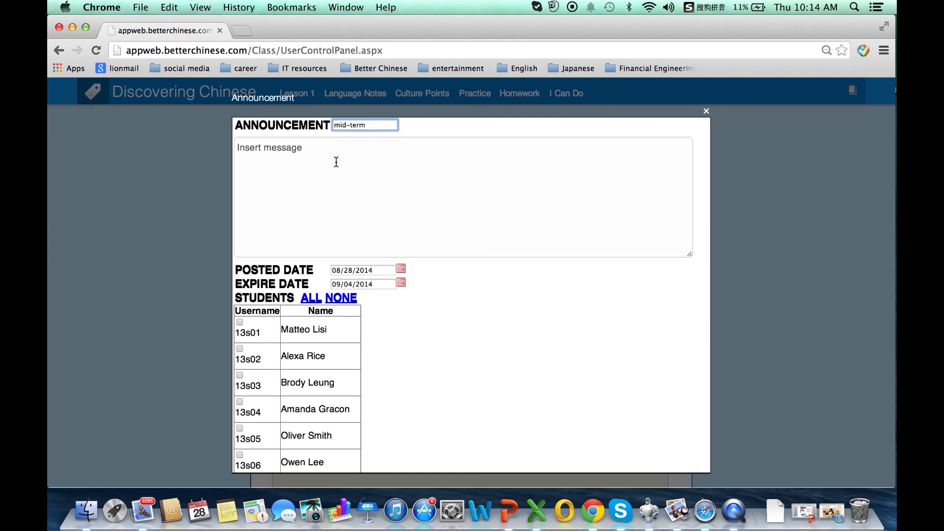
left_click(334, 164)
type("Dear")
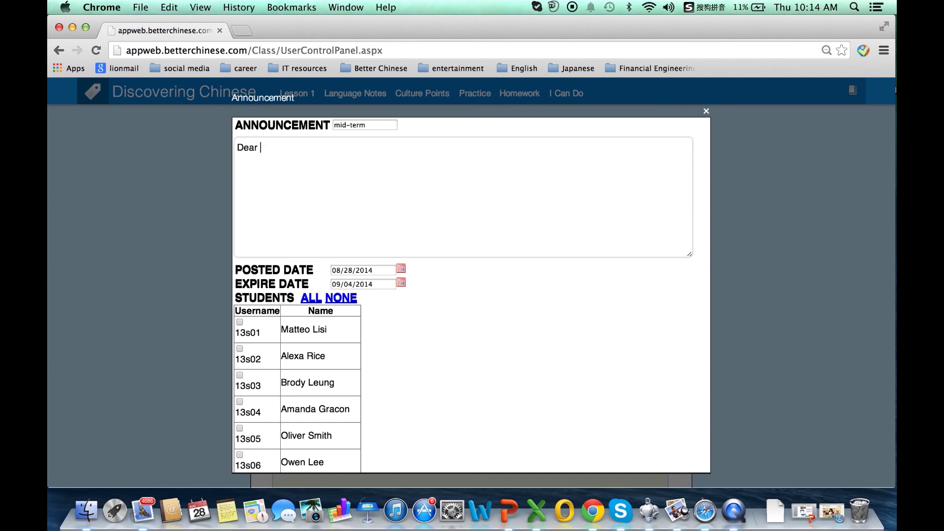
type(" class, I")
type("'m wri")
type("ting to")
type(" notify you ")
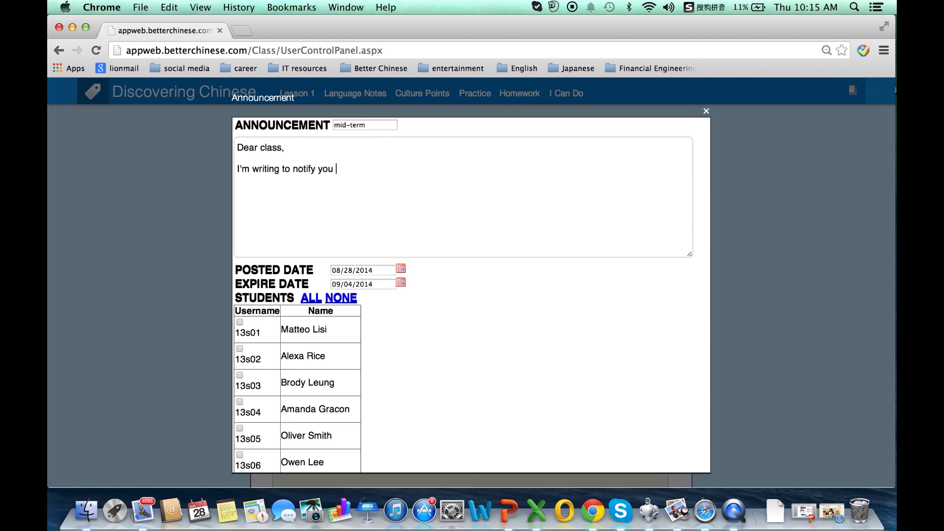
type("mid-term exam will be held tomorrow on Room503 in Hall building.")
key("Return")
key("Return")
type("Best wishes with your mid-term.")
key("Return")
key("Return")
type("Liu ")
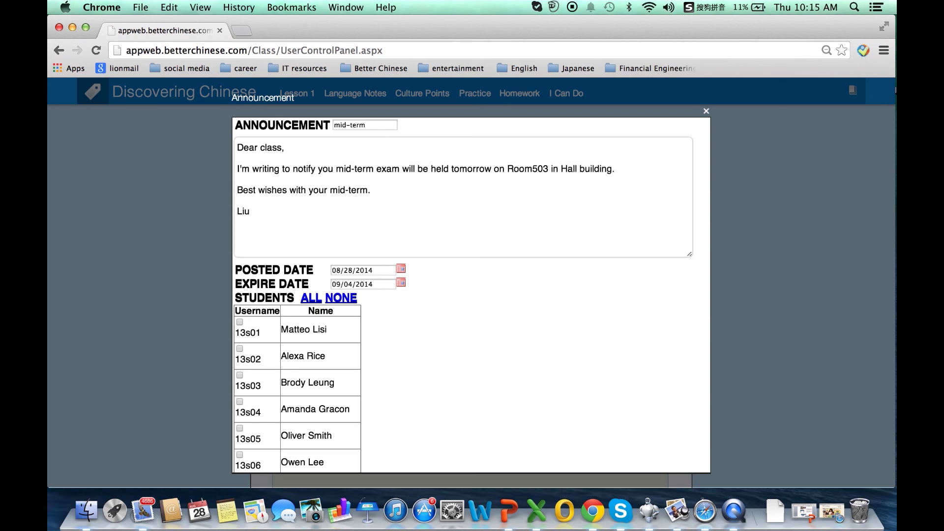
type("Laoshi")
left_click(313, 299)
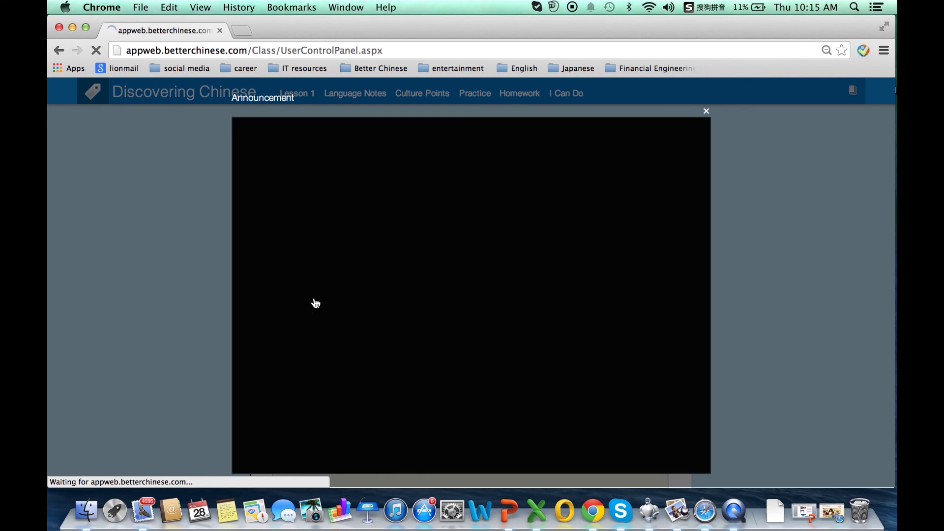
scroll(432, 333, "down", 2)
scroll(433, 332, "down", 4)
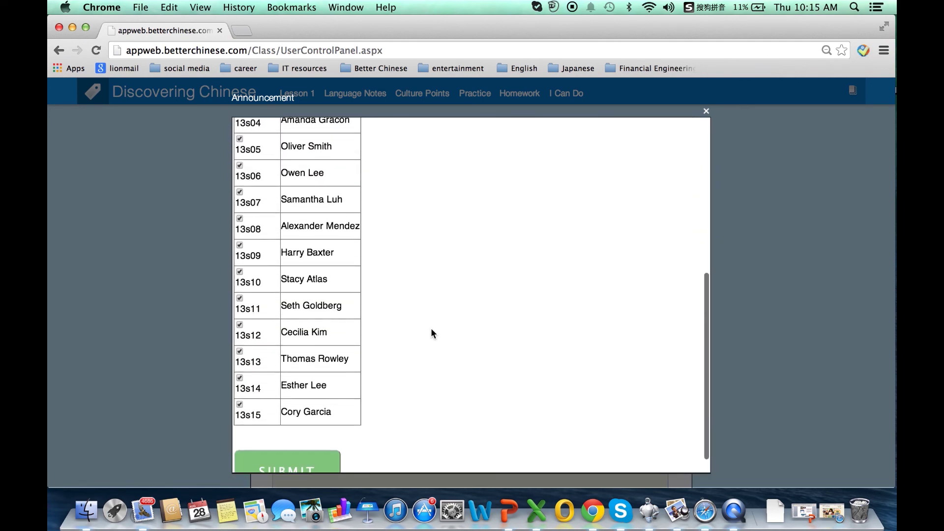
left_click(288, 444)
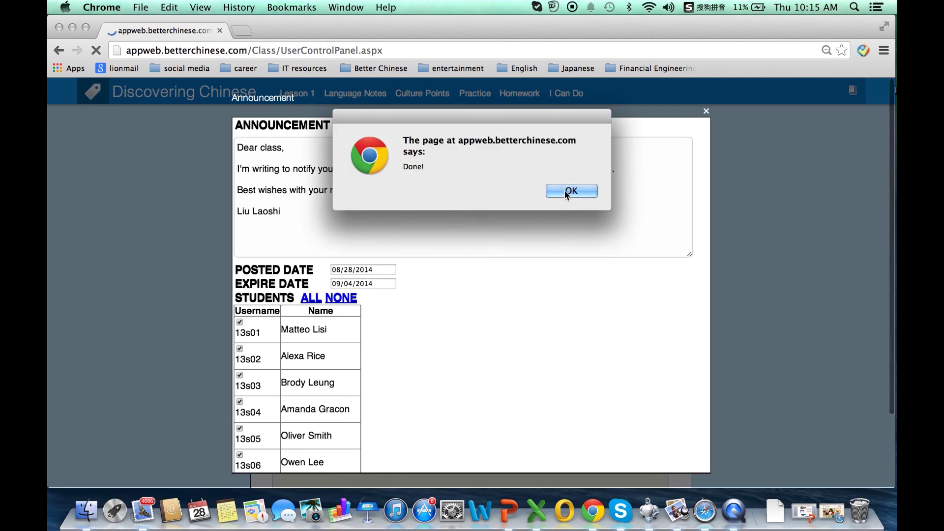
left_click(564, 190)
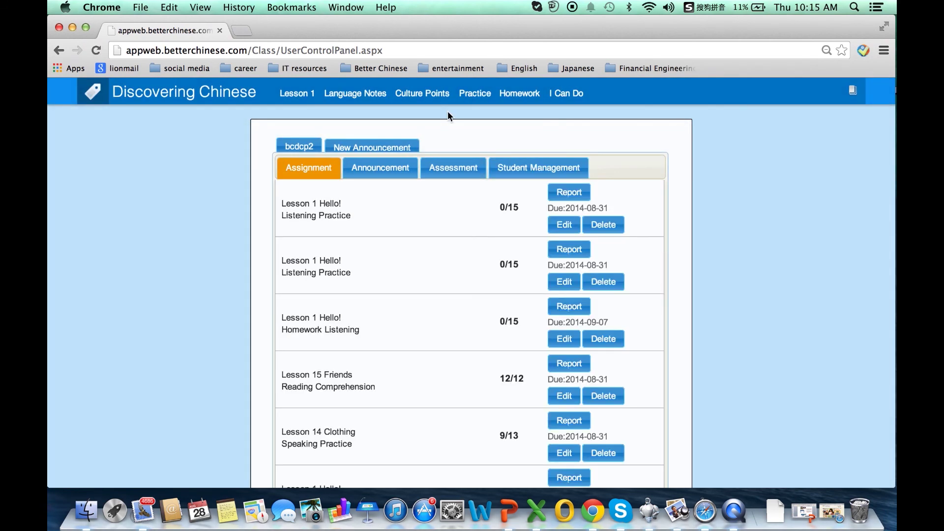
left_click(385, 51)
key("BackSpace")
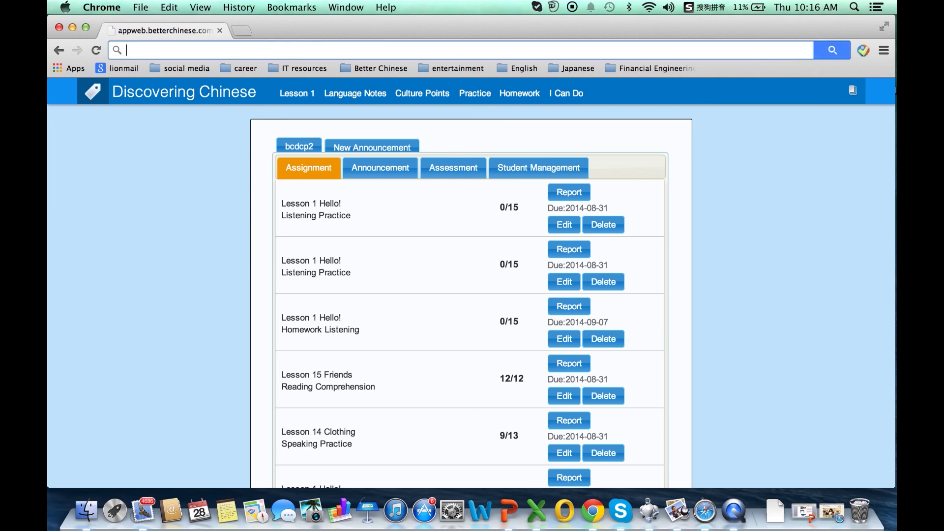
type("www.")
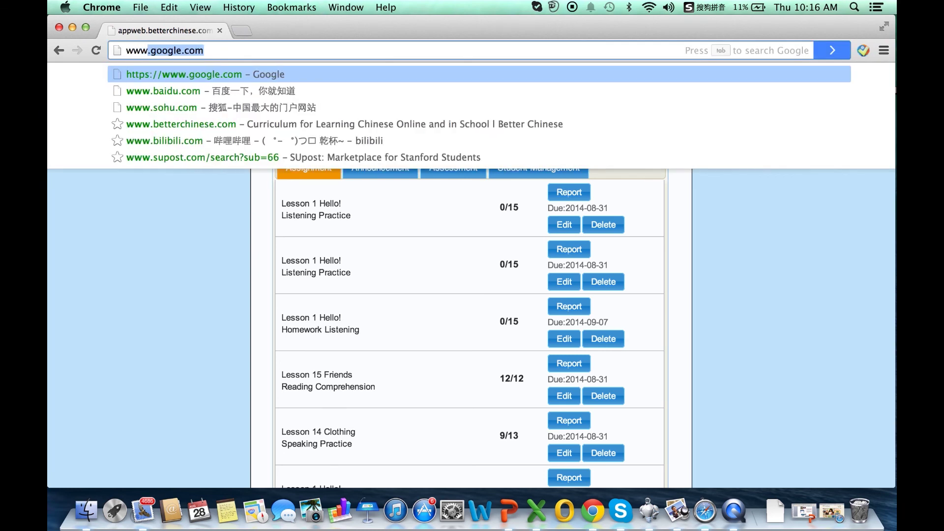
type("betterchines")
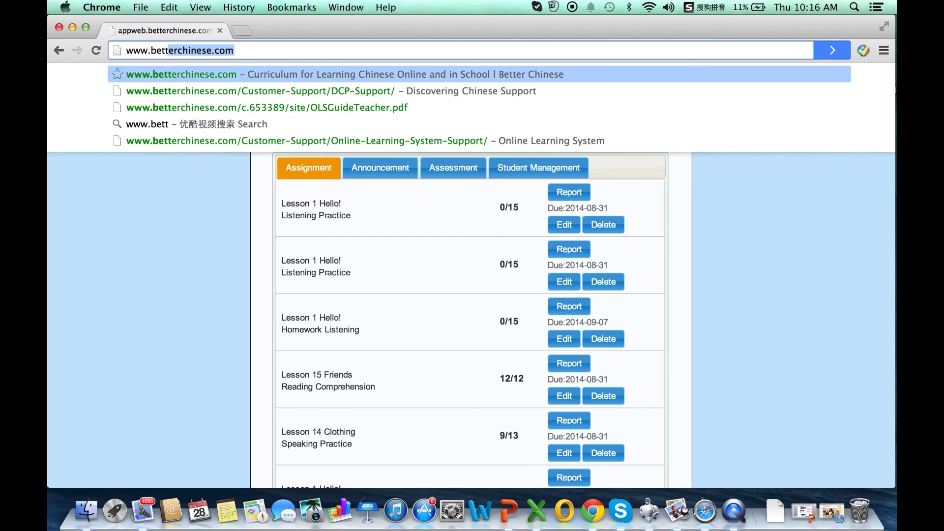
left_click(429, 90)
mouse_move(422, 93)
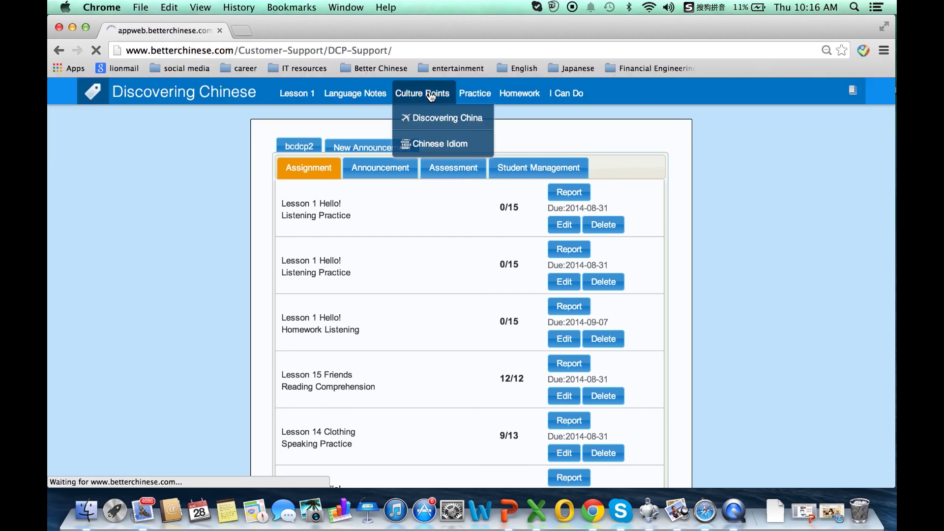